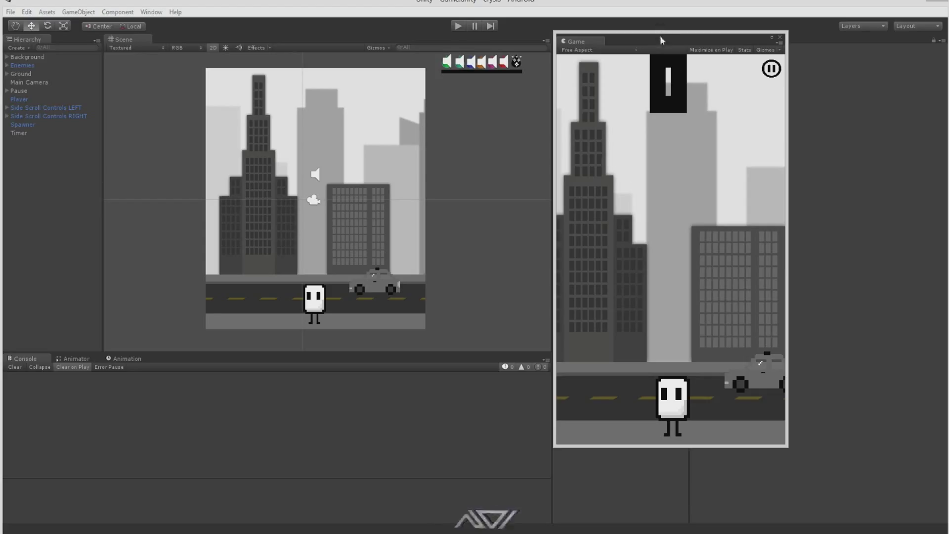
Step: Reposition the floating game preview and scroll back up the free POB Lite listing
{"action": "left_click_drag", "start_coordinate": [662, 39], "coordinate": [641, 32]}
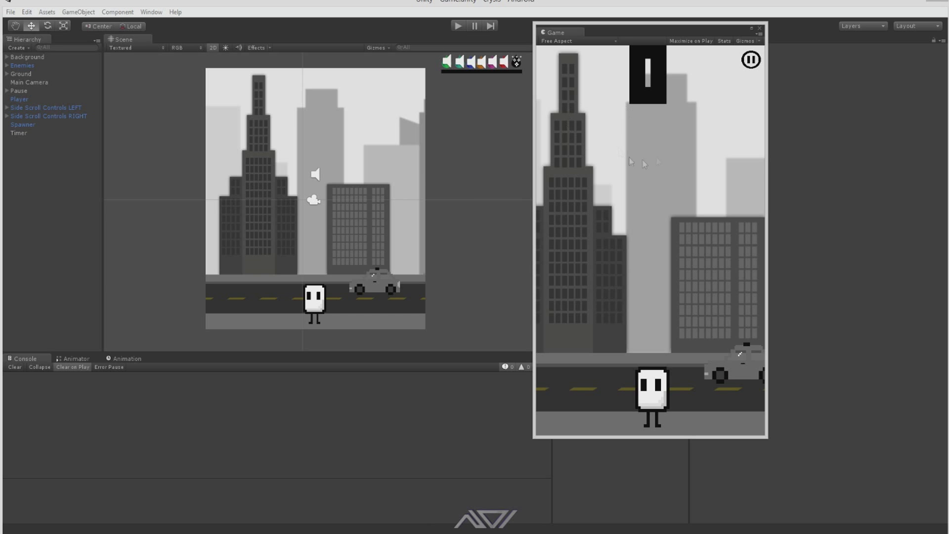
{"action": "left_click_drag", "start_coordinate": [613, 31], "coordinate": [348, 69]}
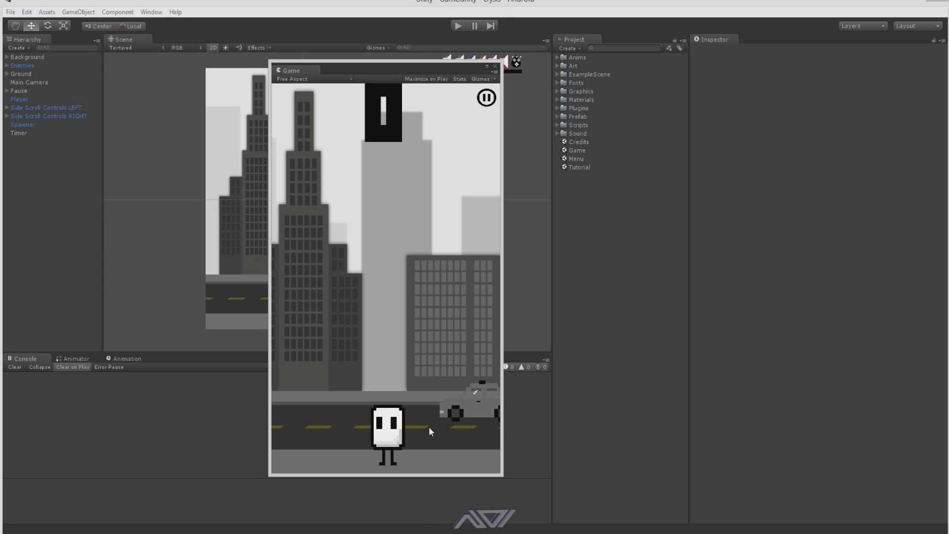
{"action": "left_click_drag", "start_coordinate": [401, 72], "coordinate": [684, 42]}
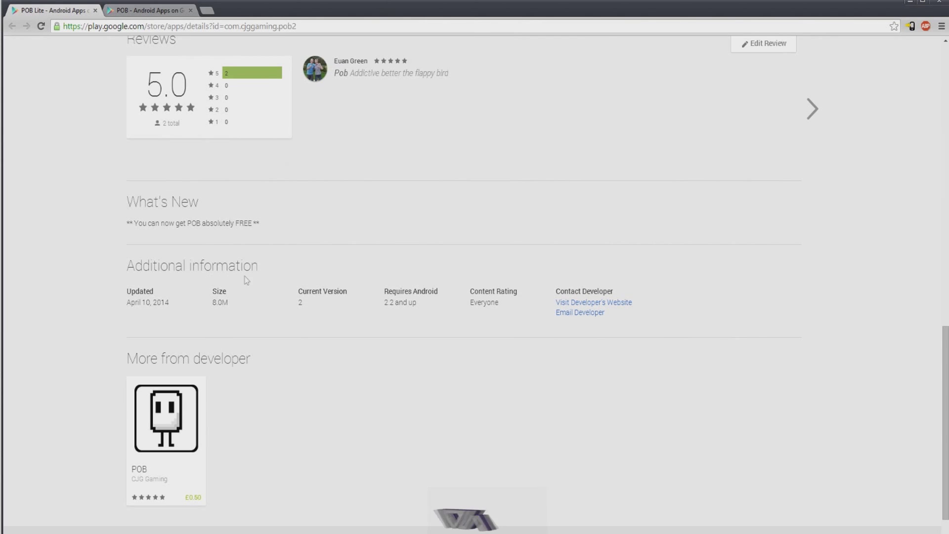
{"action": "scroll", "coordinate": [704, 257], "scroll_direction": "up", "scroll_amount": 10}
{"action": "scroll", "coordinate": [702, 262], "scroll_direction": "up", "scroll_amount": 2}
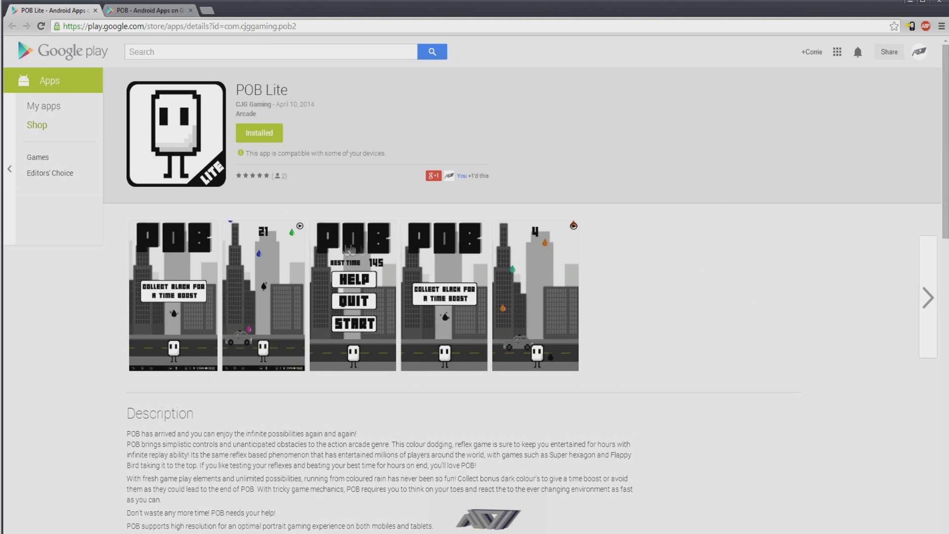
Step: Switch to the paid POB app's store page and scroll through its description and reviews
{"action": "left_click", "coordinate": [167, 14]}
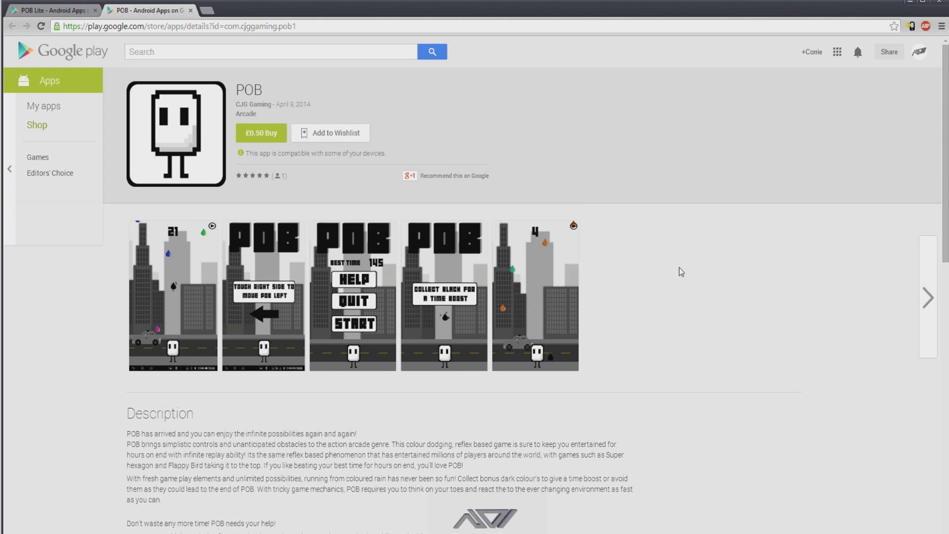
{"action": "scroll", "coordinate": [679, 268], "scroll_direction": "down", "scroll_amount": 5}
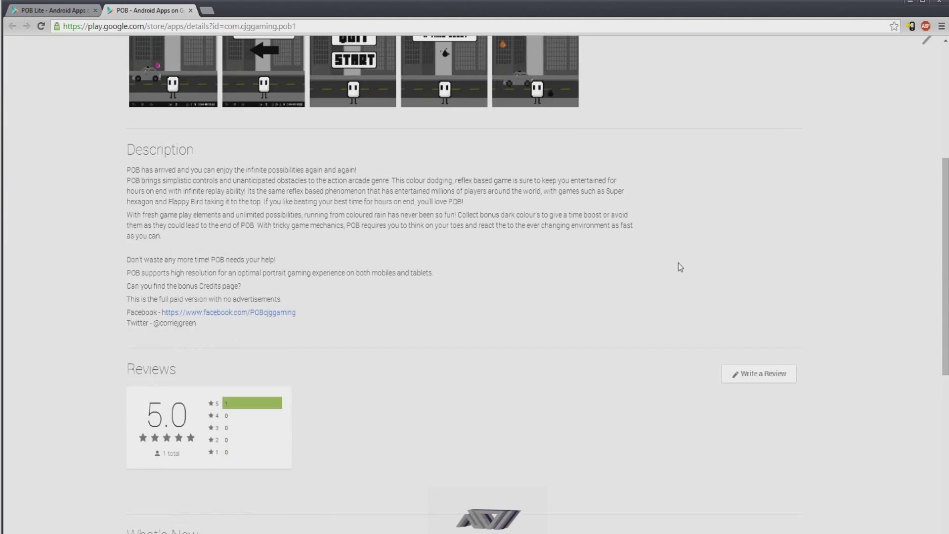
{"action": "scroll", "coordinate": [680, 268], "scroll_direction": "down", "scroll_amount": 1}
{"action": "scroll", "coordinate": [679, 267], "scroll_direction": "up", "scroll_amount": 6}
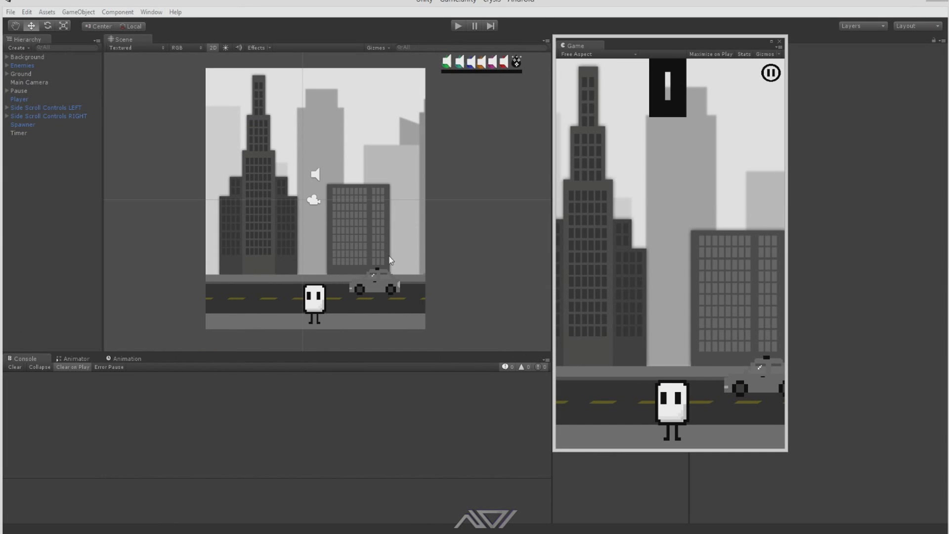
Step: Start, stop and restart play mode to show POB's Menu scene with Help, Quit and Start
{"action": "left_click", "coordinate": [458, 26]}
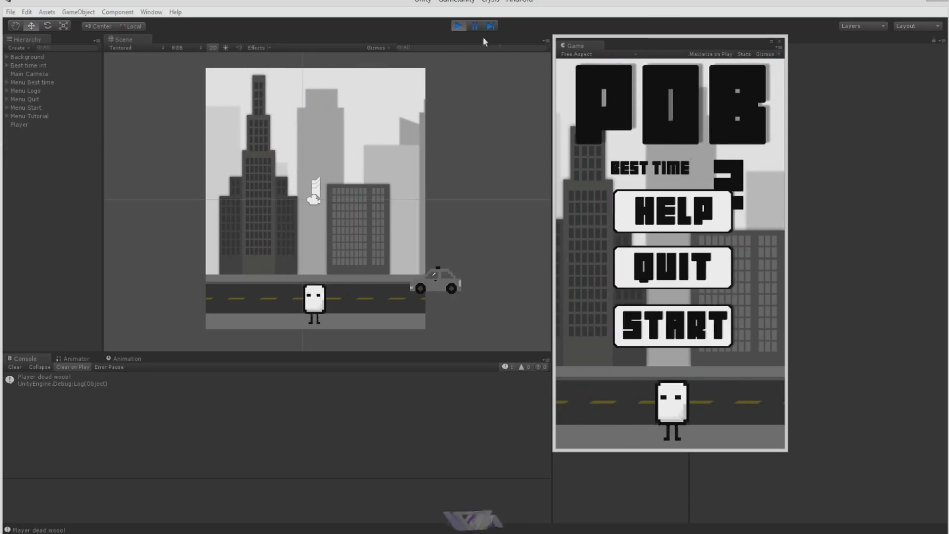
{"action": "left_click", "coordinate": [458, 26]}
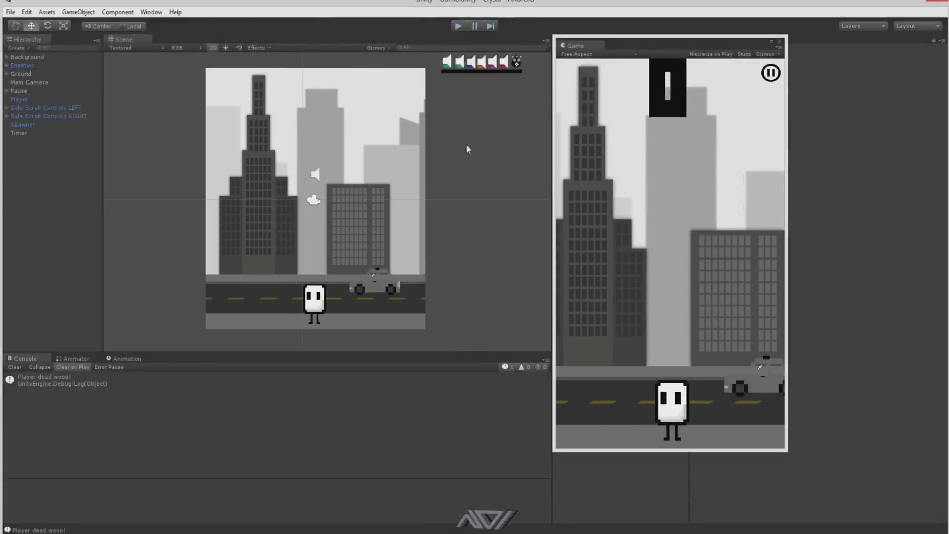
{"action": "left_click", "coordinate": [458, 27]}
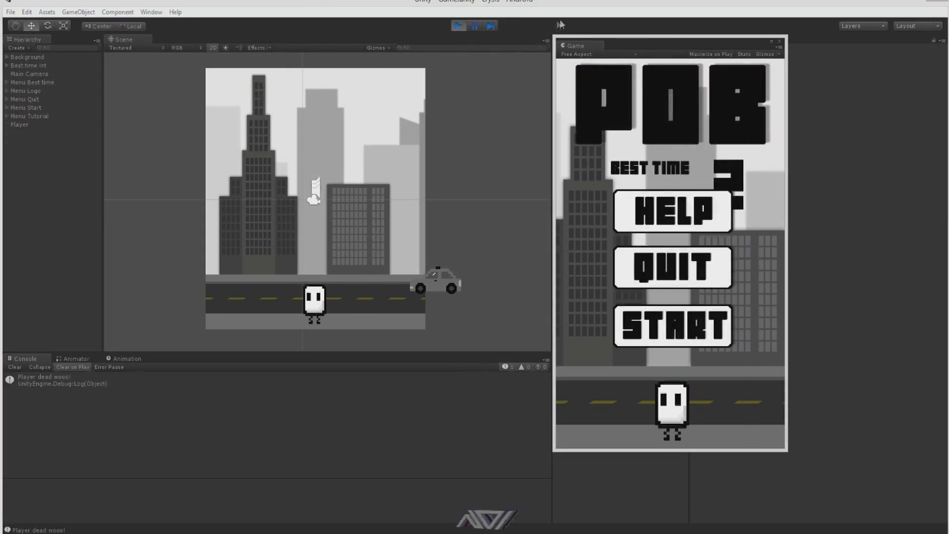
{"action": "scroll", "coordinate": [327, 198], "scroll_direction": "down", "scroll_amount": 3}
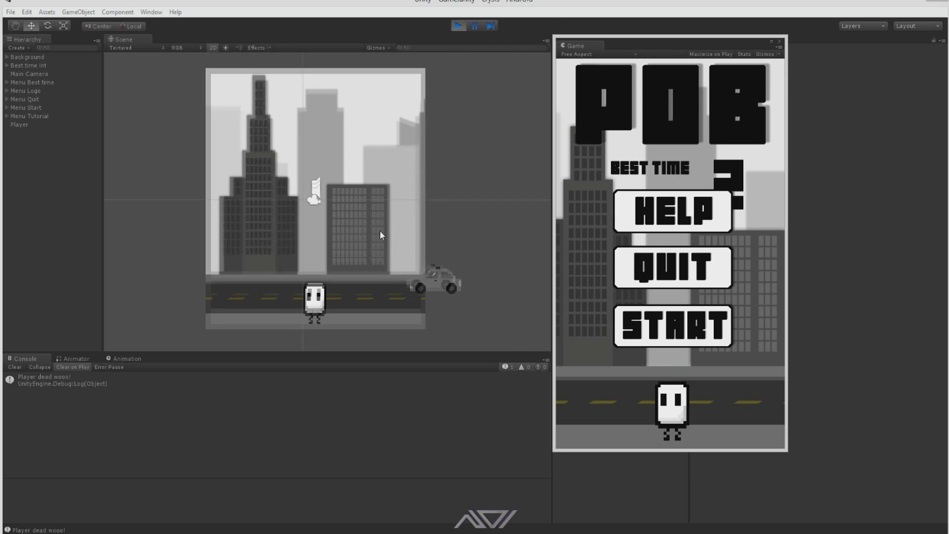
{"action": "left_click", "coordinate": [458, 25]}
Step: Expand Enemies in the Hierarchy, then select and frame the black drop Enemy_7
{"action": "left_click", "coordinate": [450, 92]}
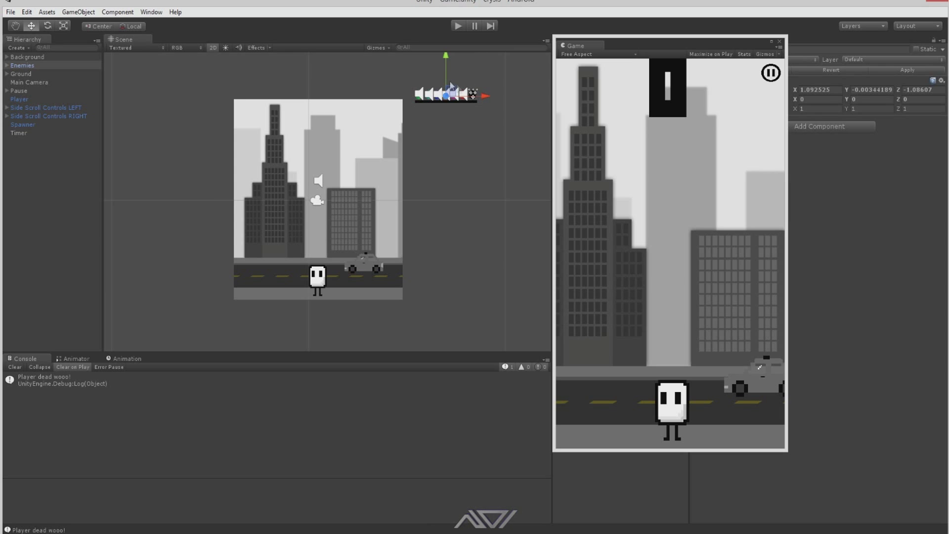
{"action": "left_click", "coordinate": [7, 65]}
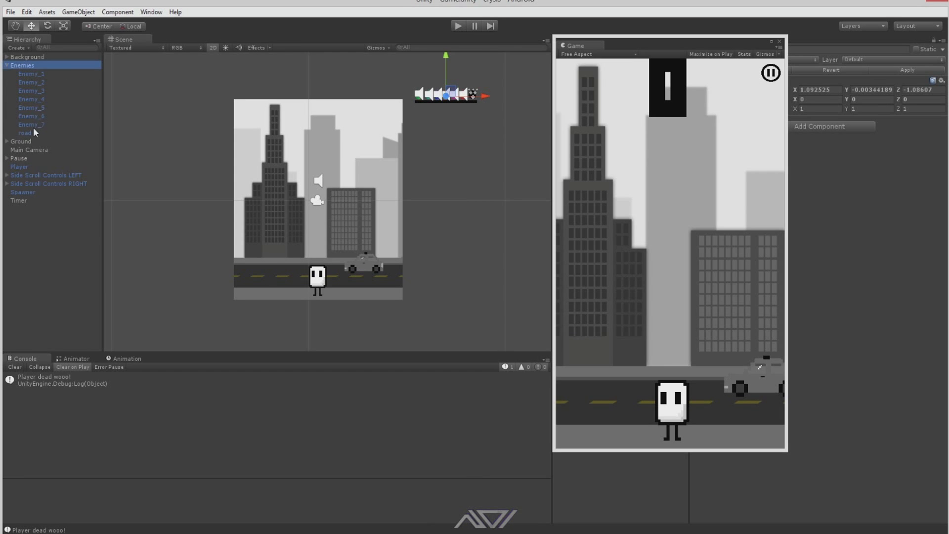
{"action": "left_click", "coordinate": [472, 94]}
{"action": "left_click_drag", "start_coordinate": [472, 96], "coordinate": [476, 96]}
{"action": "key", "text": "f"}
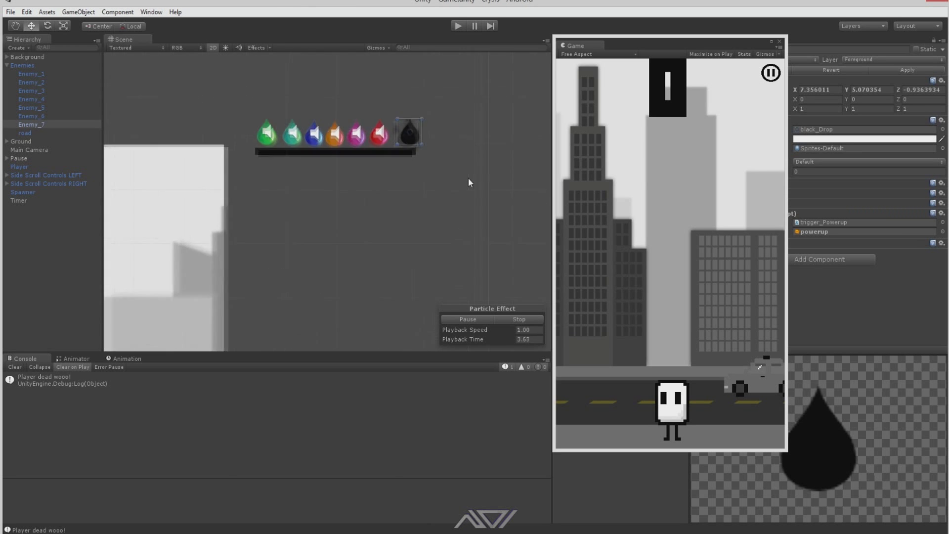
Step: Zoom out and test-play a round that collects a powerup, reaching a best time of 10
{"action": "scroll", "coordinate": [388, 220], "scroll_direction": "down", "scroll_amount": 10}
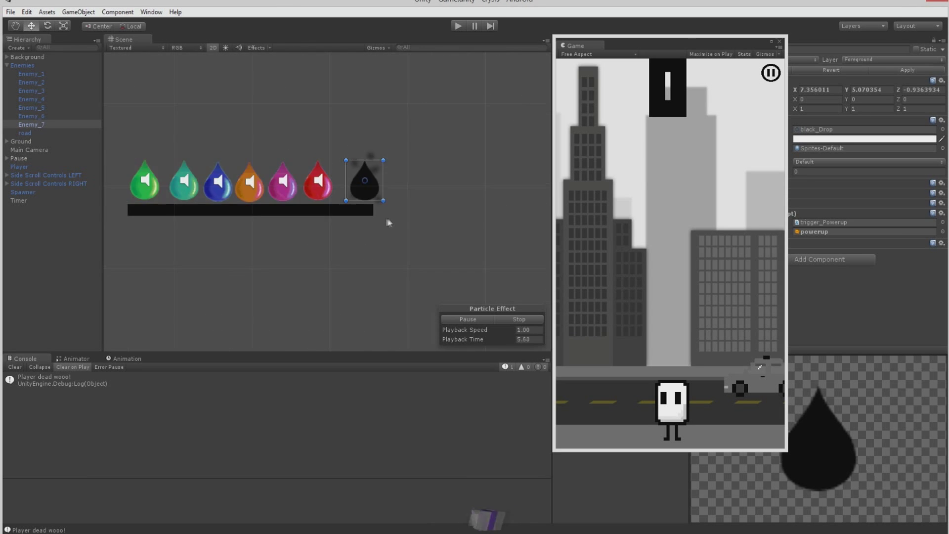
{"action": "scroll", "coordinate": [445, 183], "scroll_direction": "down", "scroll_amount": 2}
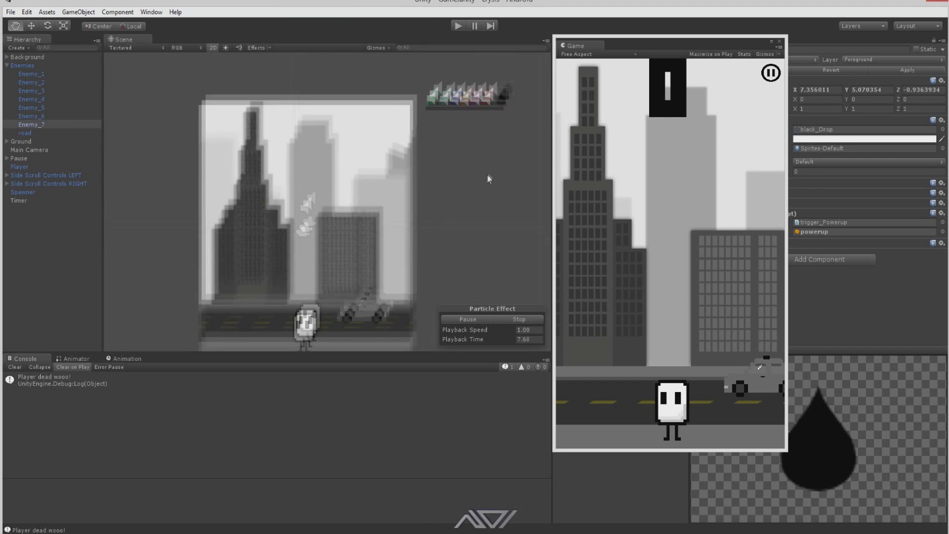
{"action": "left_click_drag", "start_coordinate": [504, 83], "coordinate": [325, 121]}
{"action": "left_click", "coordinate": [458, 25]}
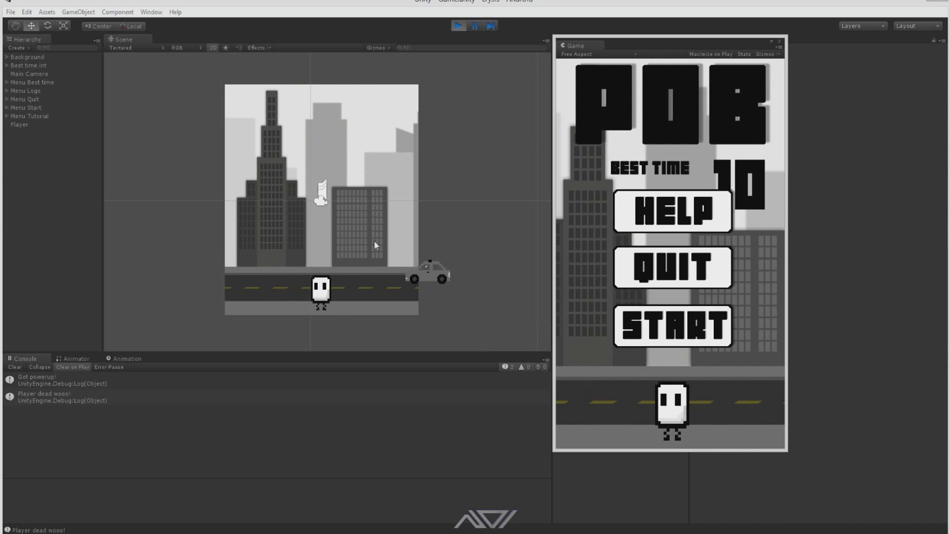
{"action": "key", "text": "ctrl+p"}
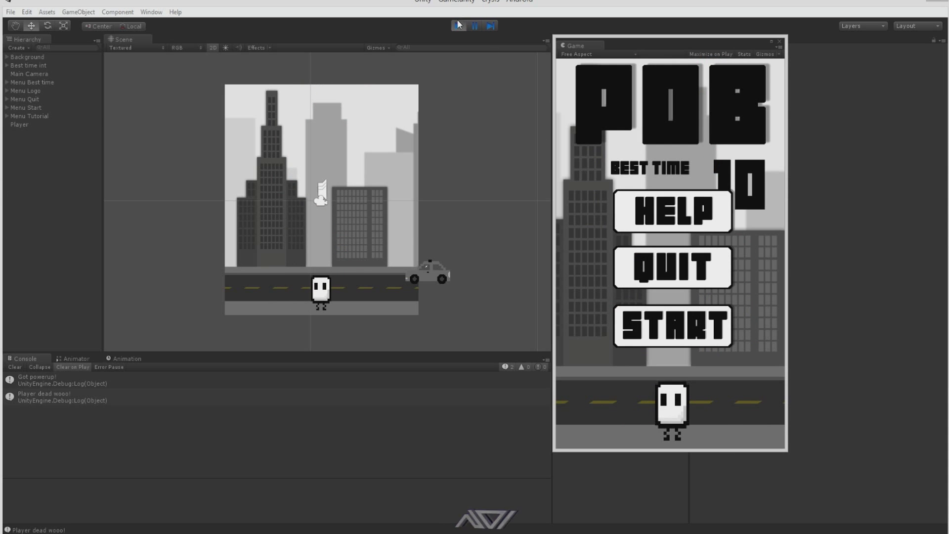
Step: Reselect Enemy_7, collapse Enemies, then select Side Scroll Controls LEFT and then RIGHT
{"action": "left_click", "coordinate": [323, 121]}
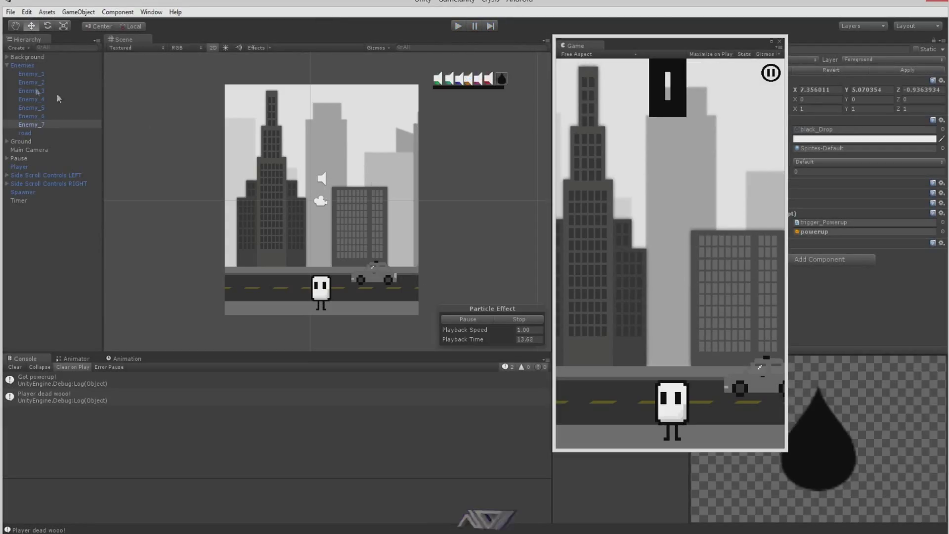
{"action": "left_click", "coordinate": [7, 65]}
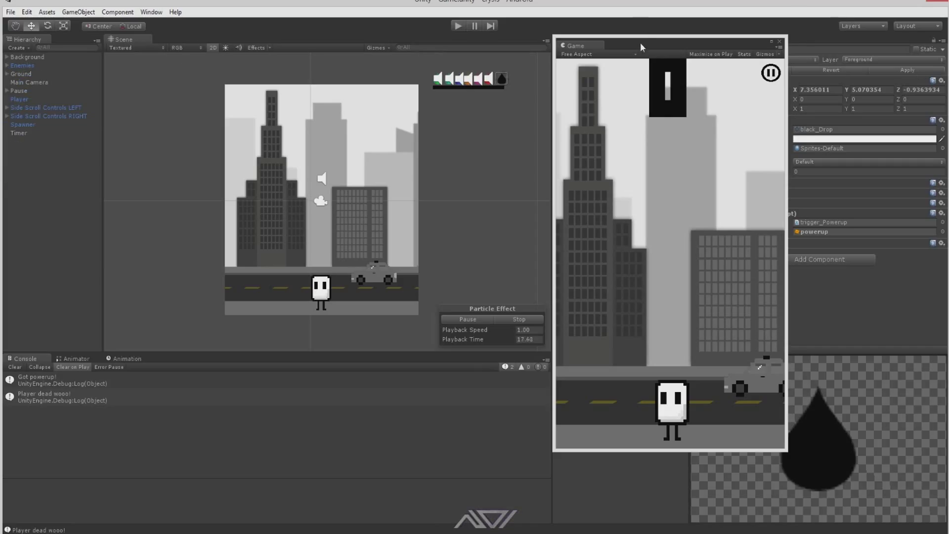
{"action": "mouse_move", "coordinate": [639, 43]}
{"action": "left_mouse_down"}
{"action": "mouse_move", "coordinate": [655, 75]}
{"action": "mouse_move", "coordinate": [643, 46]}
{"action": "left_mouse_up"}
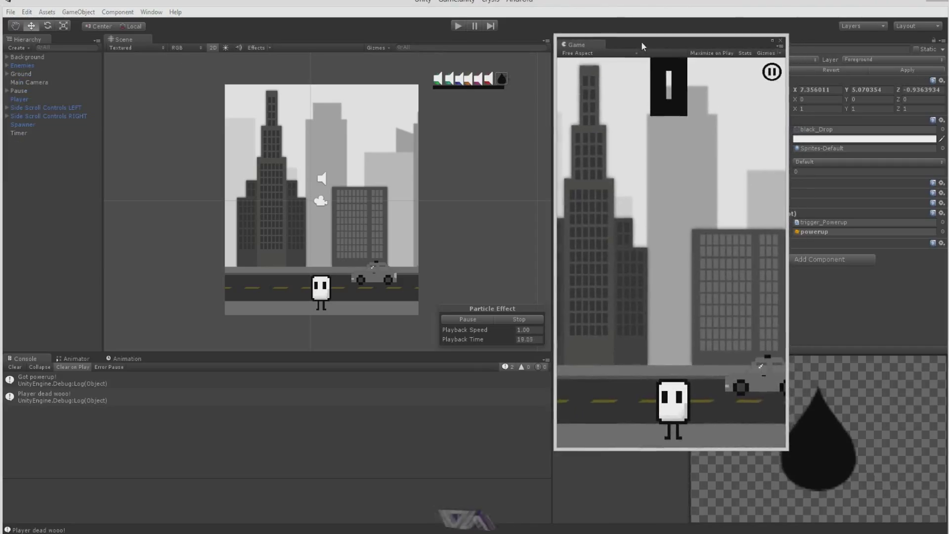
{"action": "left_click", "coordinate": [44, 108]}
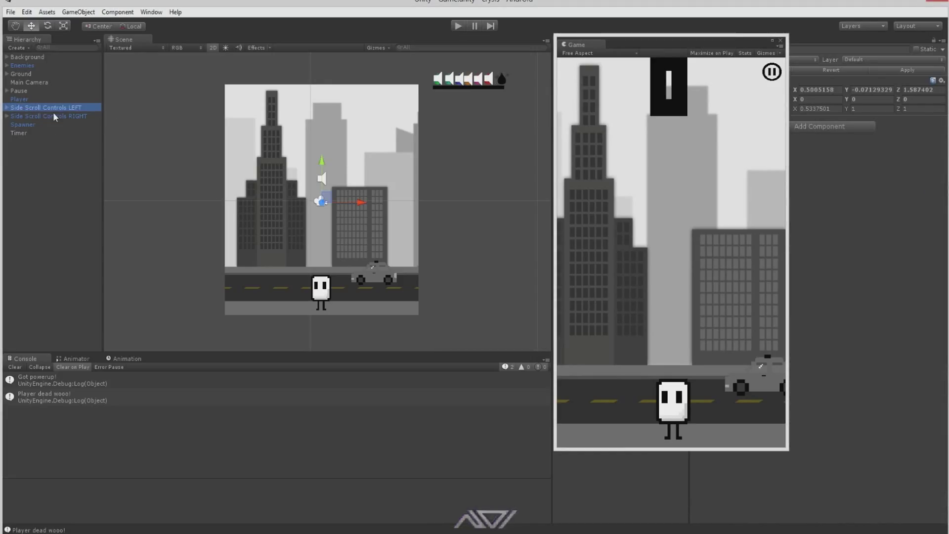
{"action": "left_click", "coordinate": [53, 116]}
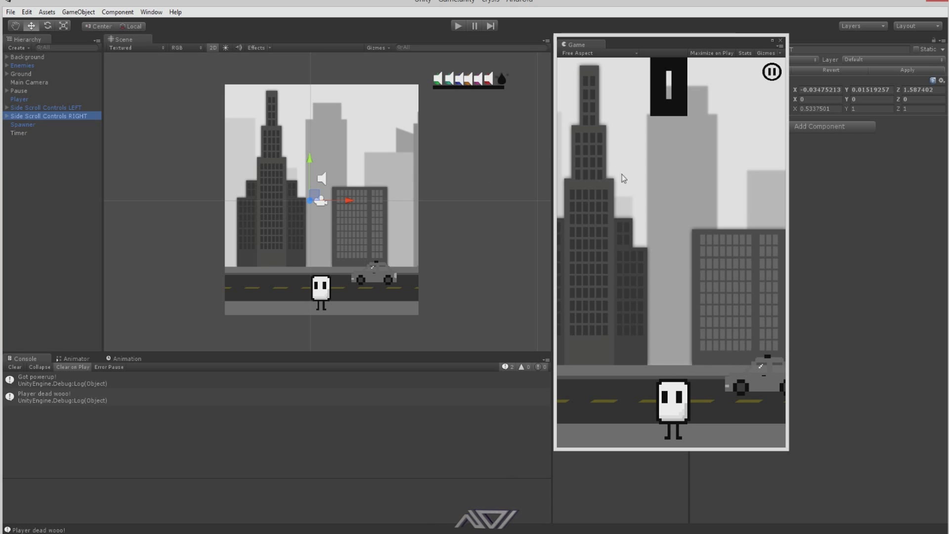
Step: Clear the console, move the floating game preview aside, and deselect Side Scroll Controls RIGHT
{"action": "left_click", "coordinate": [15, 367]}
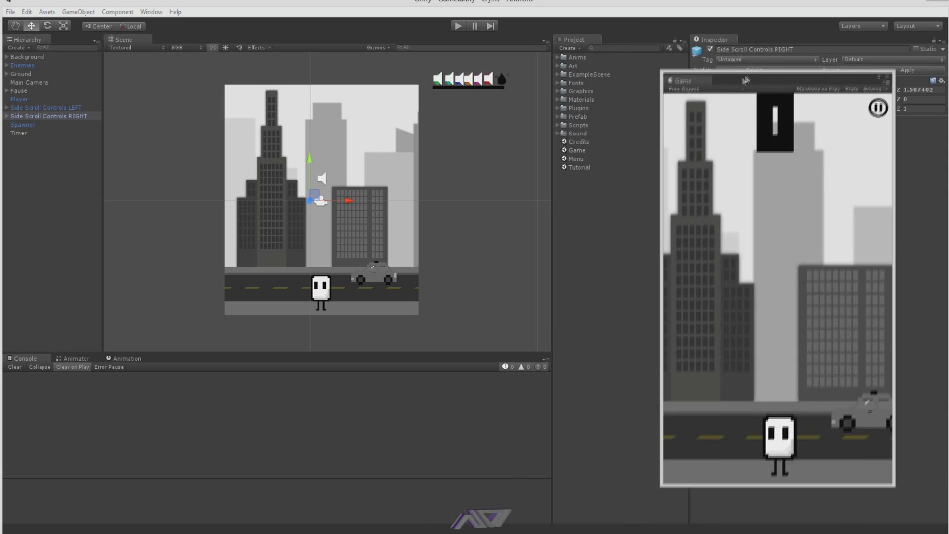
{"action": "left_click_drag", "start_coordinate": [746, 80], "coordinate": [770, 46]}
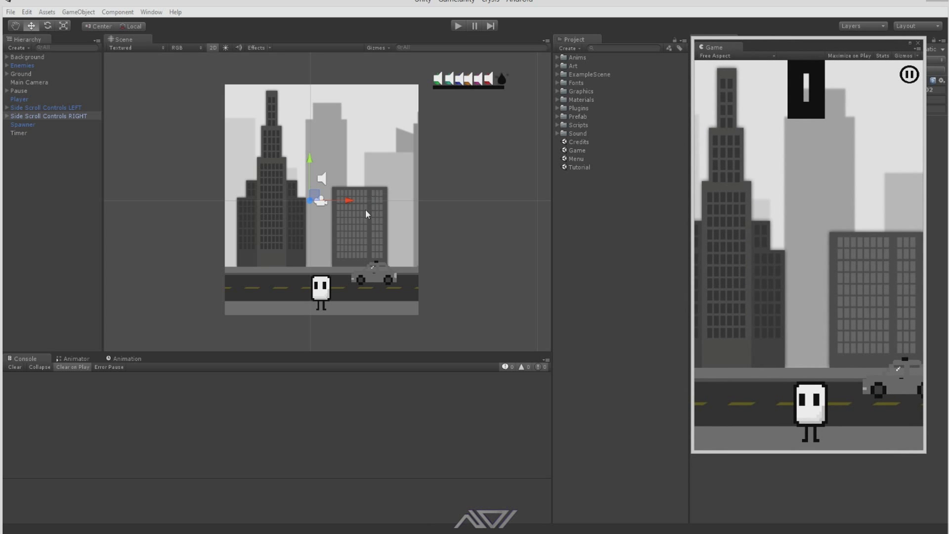
{"action": "scroll", "coordinate": [366, 209], "scroll_direction": "up", "scroll_amount": 2}
{"action": "left_click", "coordinate": [594, 257]}
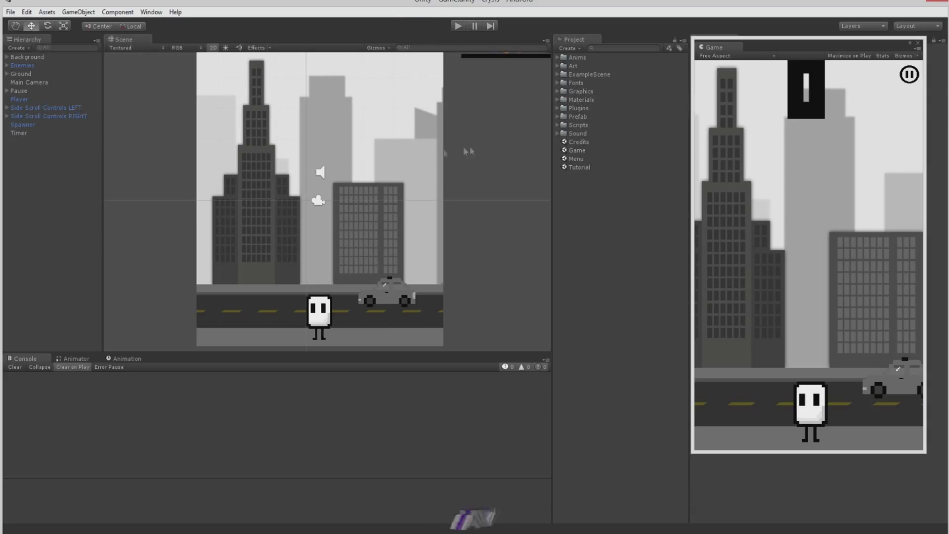
Step: Select the Control script in Scripts, then show Side Scroll Controls LEFT's transform
{"action": "left_click", "coordinate": [558, 126]}
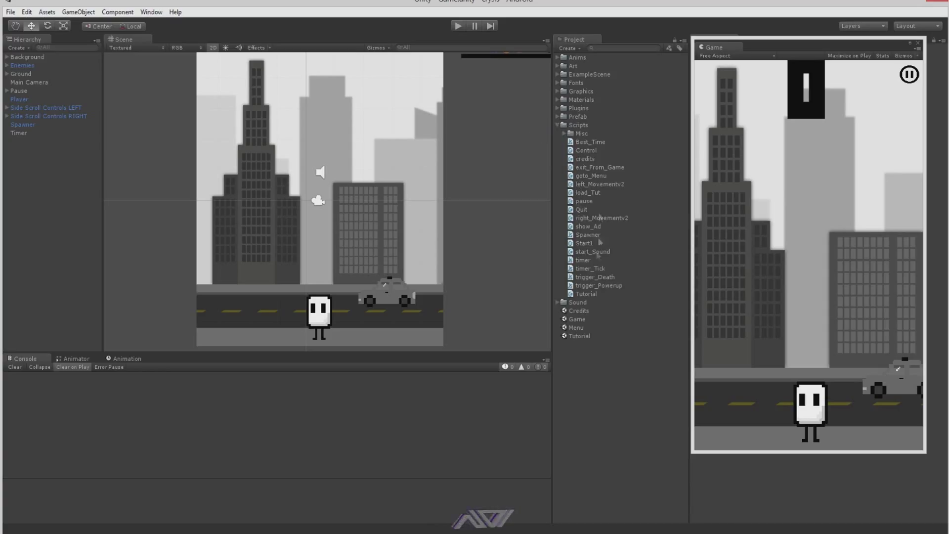
{"action": "left_click", "coordinate": [586, 150]}
{"action": "left_click_drag", "start_coordinate": [759, 47], "coordinate": [0, 91]}
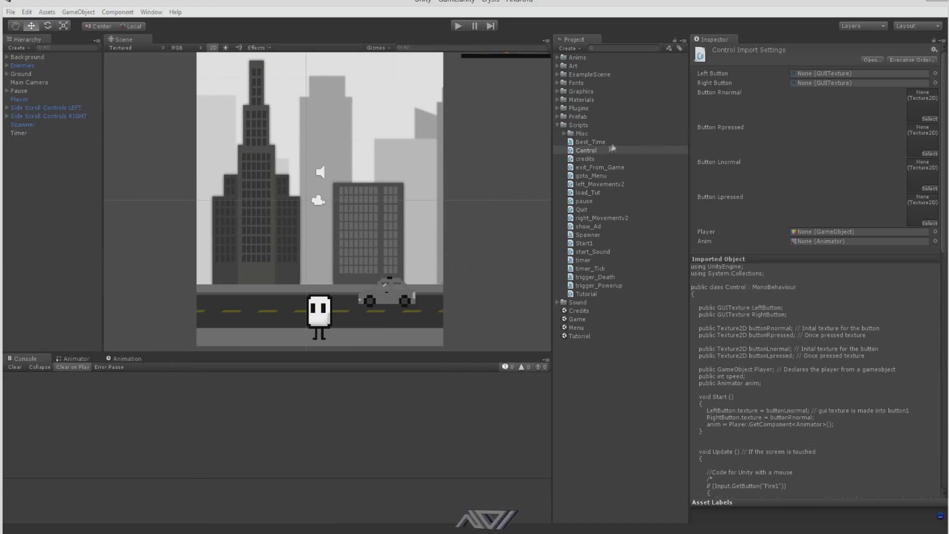
{"action": "left_click", "coordinate": [63, 108]}
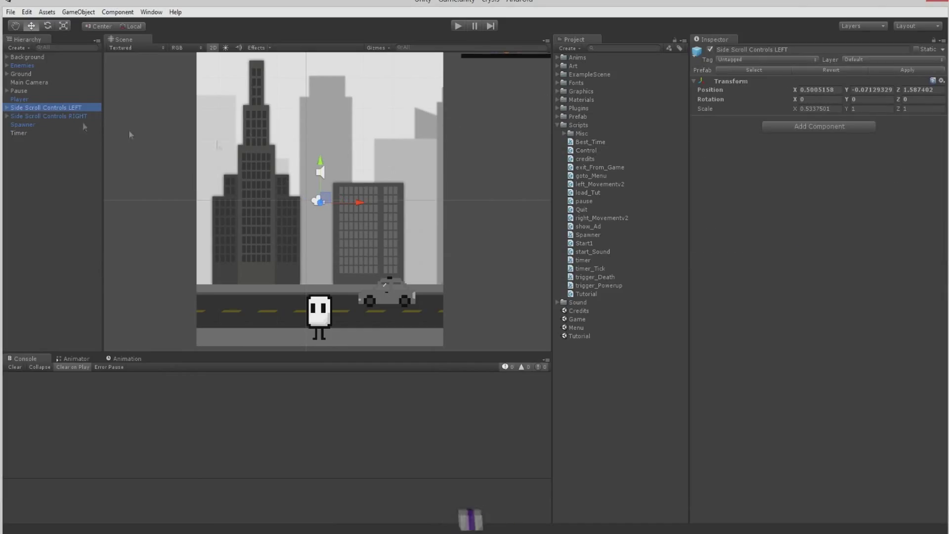
{"action": "scroll", "coordinate": [410, 332], "scroll_direction": "down", "scroll_amount": 2}
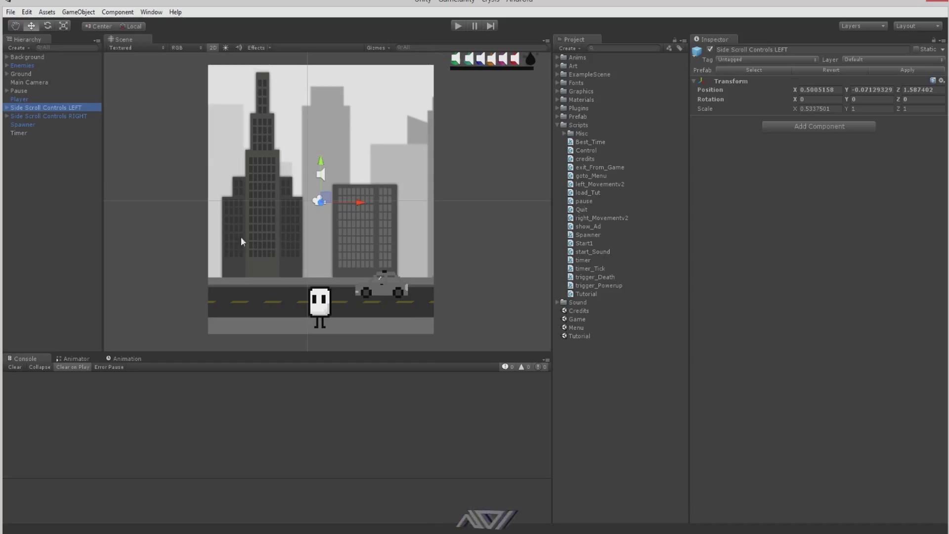
Step: View the Control script, then compare Side Scroll Controls RIGHT and LEFT in the Inspector
{"action": "left_click", "coordinate": [588, 151]}
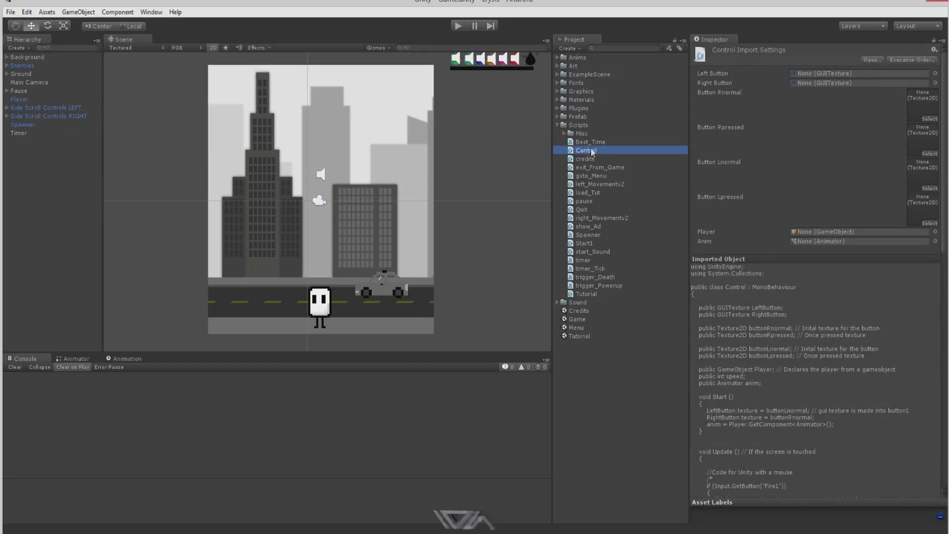
{"action": "left_click", "coordinate": [33, 115]}
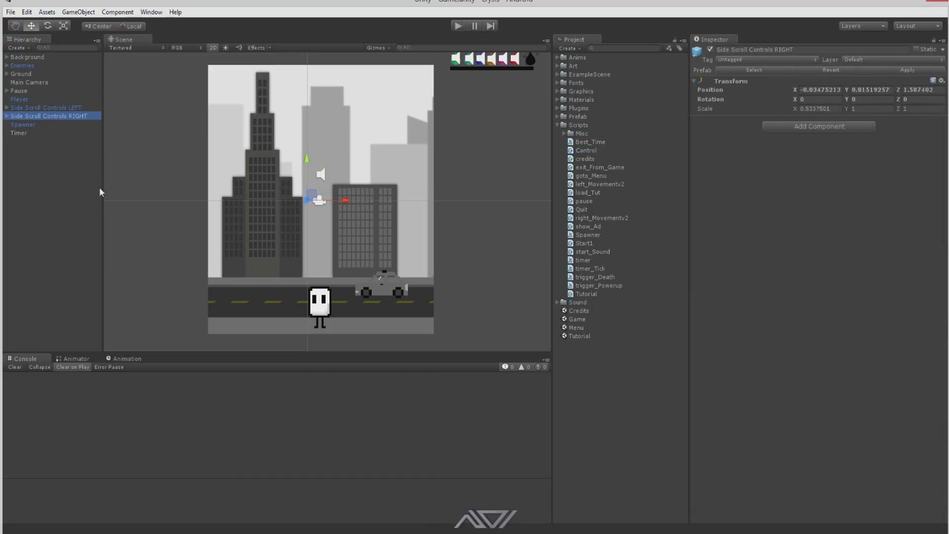
{"action": "left_click", "coordinate": [66, 108]}
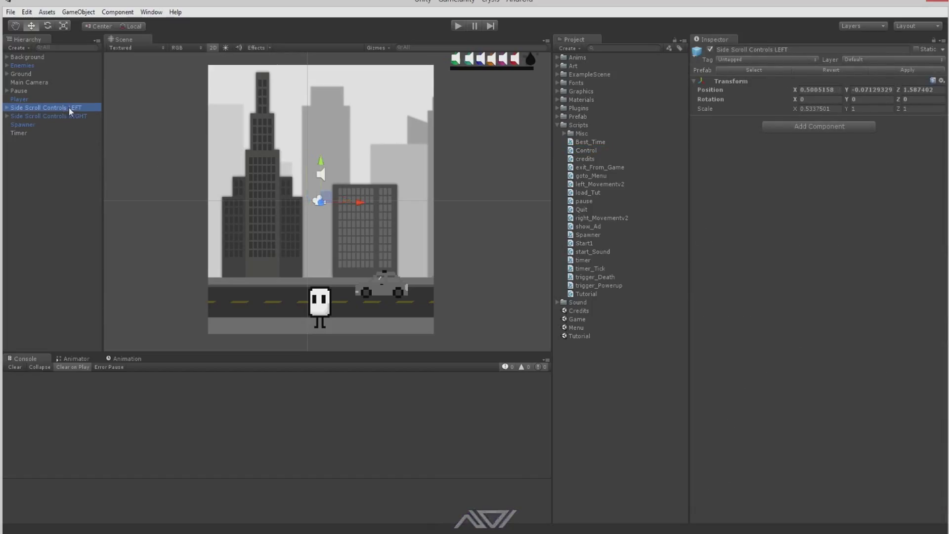
{"action": "left_click", "coordinate": [63, 116]}
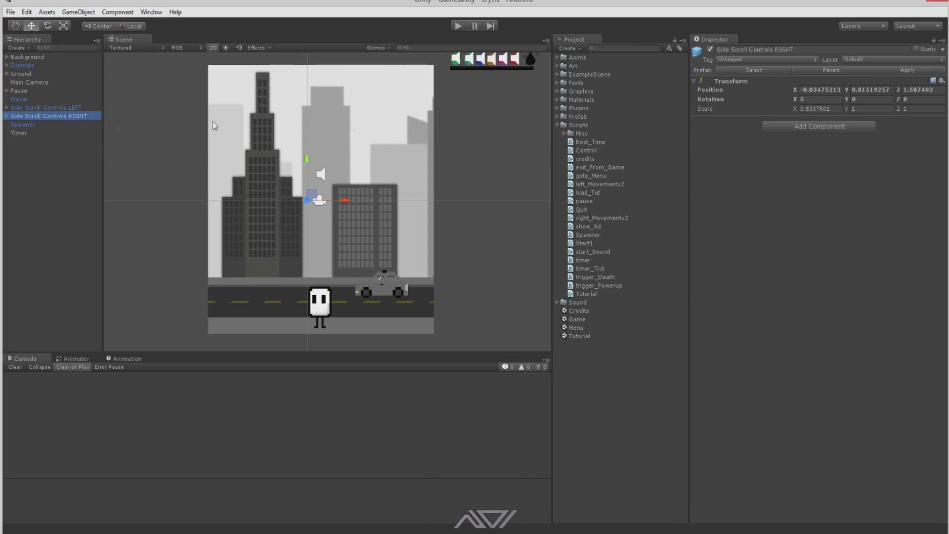
Step: Pan around the level and select the Enemies group from its scene icons
{"action": "mouse_move", "coordinate": [439, 263]}
{"action": "middle_mouse_down"}
{"action": "mouse_move", "coordinate": [458, 263]}
{"action": "mouse_move", "coordinate": [466, 247]}
{"action": "mouse_move", "coordinate": [445, 260]}
{"action": "middle_mouse_up"}
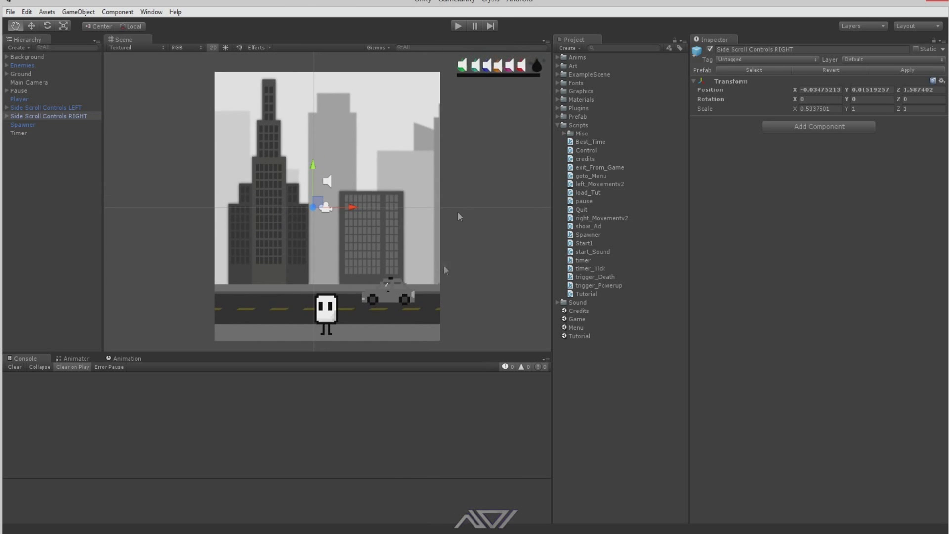
{"action": "scroll", "coordinate": [476, 155], "scroll_direction": "down", "scroll_amount": 2}
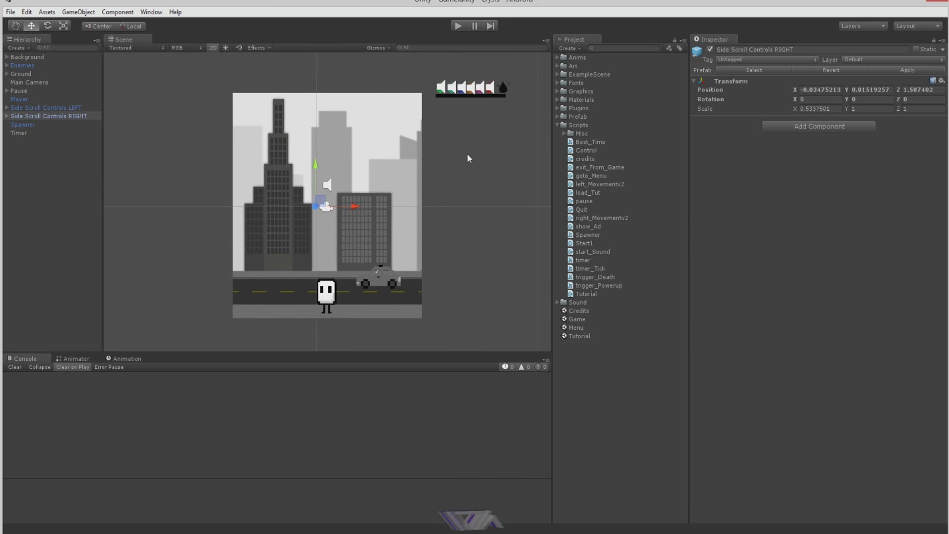
{"action": "left_click", "coordinate": [451, 91]}
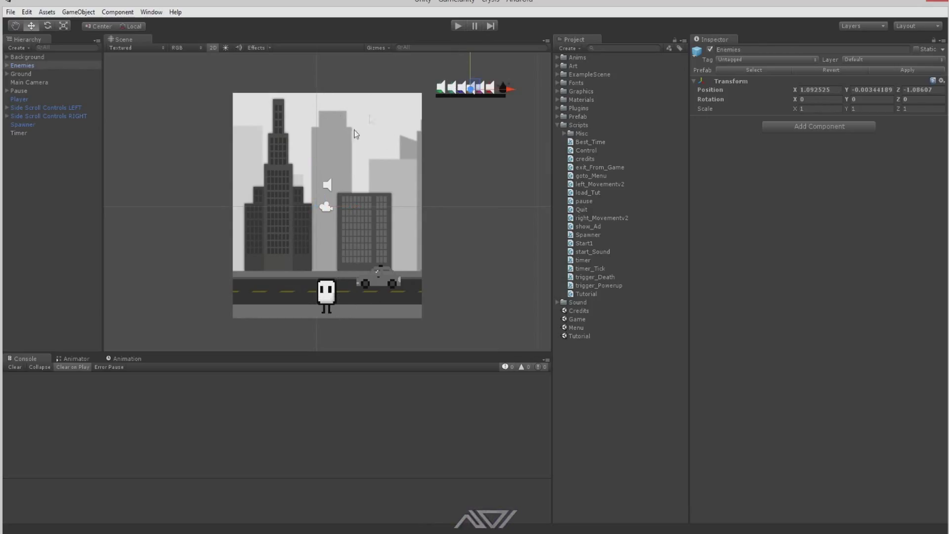
{"action": "scroll", "coordinate": [465, 277], "scroll_direction": "up", "scroll_amount": 5}
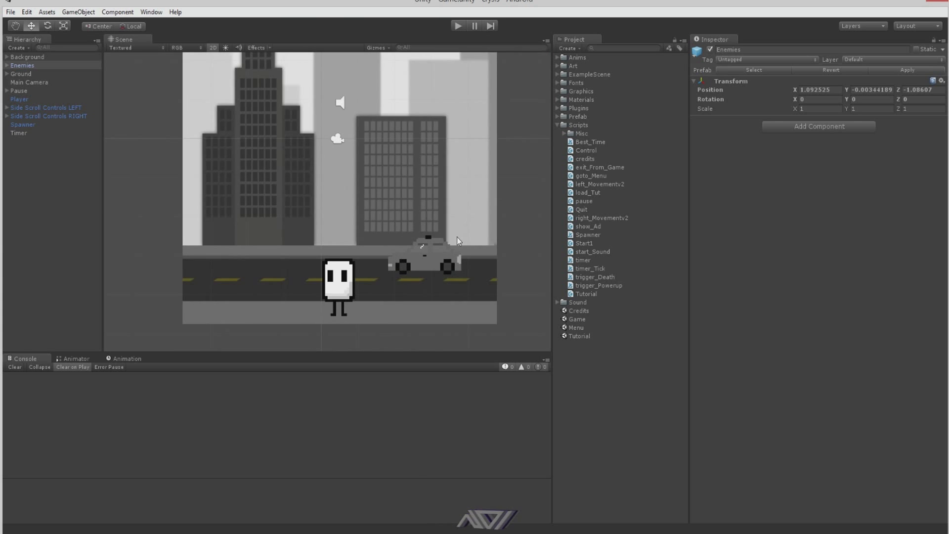
{"action": "scroll", "coordinate": [456, 237], "scroll_direction": "up", "scroll_amount": 5}
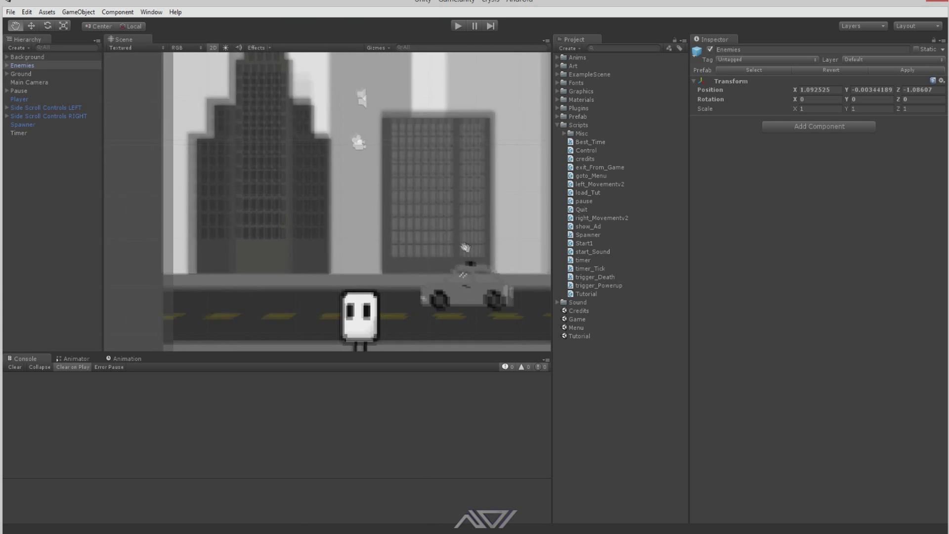
{"action": "left_click_drag", "start_coordinate": [464, 247], "coordinate": [438, 200]}
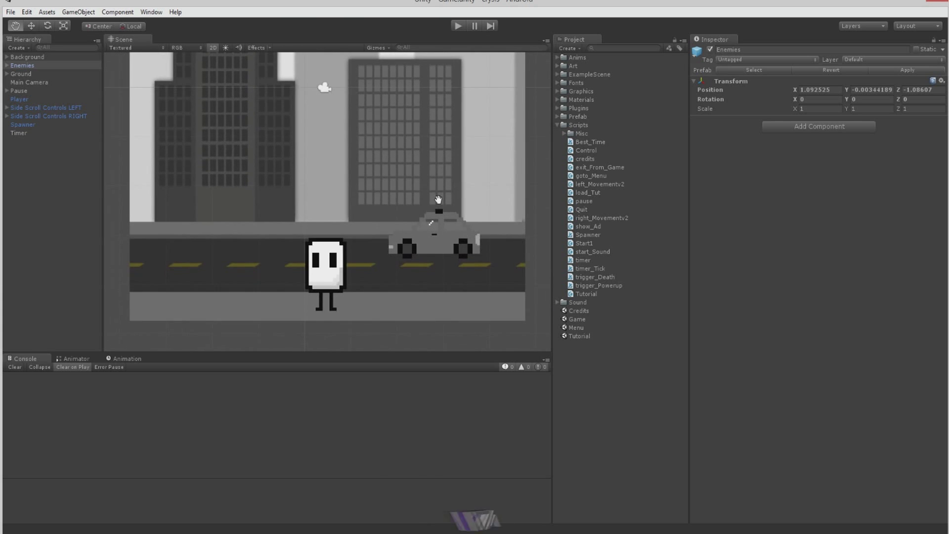
{"action": "scroll", "coordinate": [440, 208], "scroll_direction": "down", "scroll_amount": 6}
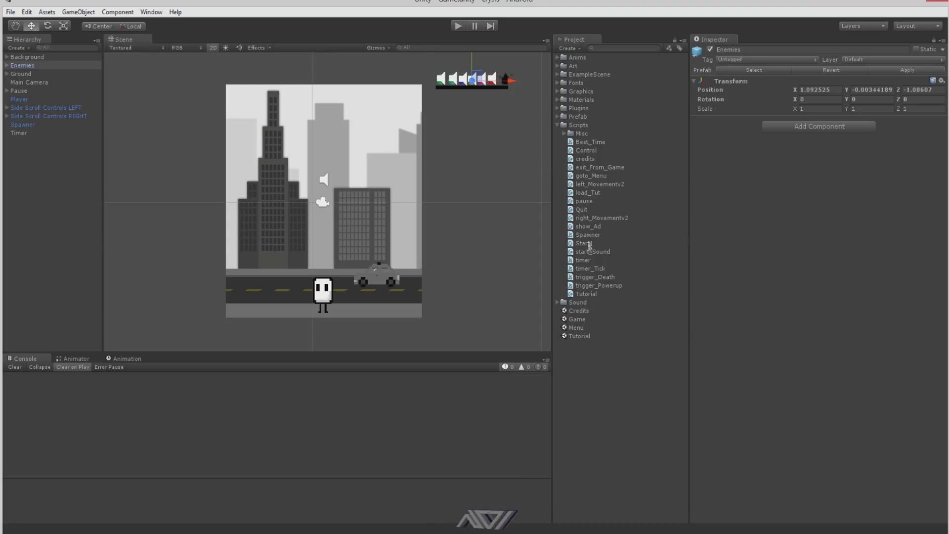
Step: Read through the Tutorial script's code, then display the trigger_Powerup script's source
{"action": "left_click", "coordinate": [589, 295]}
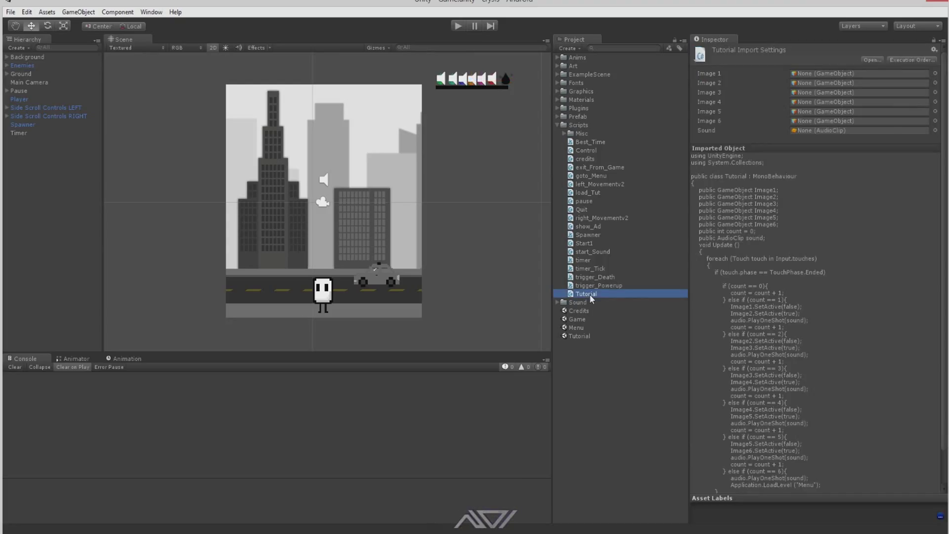
{"action": "scroll", "coordinate": [799, 342], "scroll_direction": "down", "scroll_amount": 2}
{"action": "scroll", "coordinate": [799, 343], "scroll_direction": "up", "scroll_amount": 2}
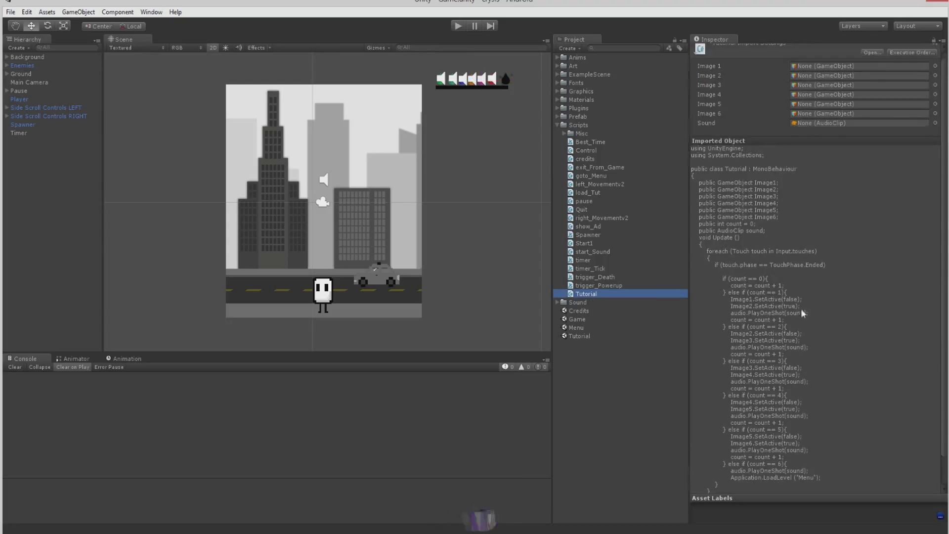
{"action": "scroll", "coordinate": [801, 308], "scroll_direction": "down", "scroll_amount": 2}
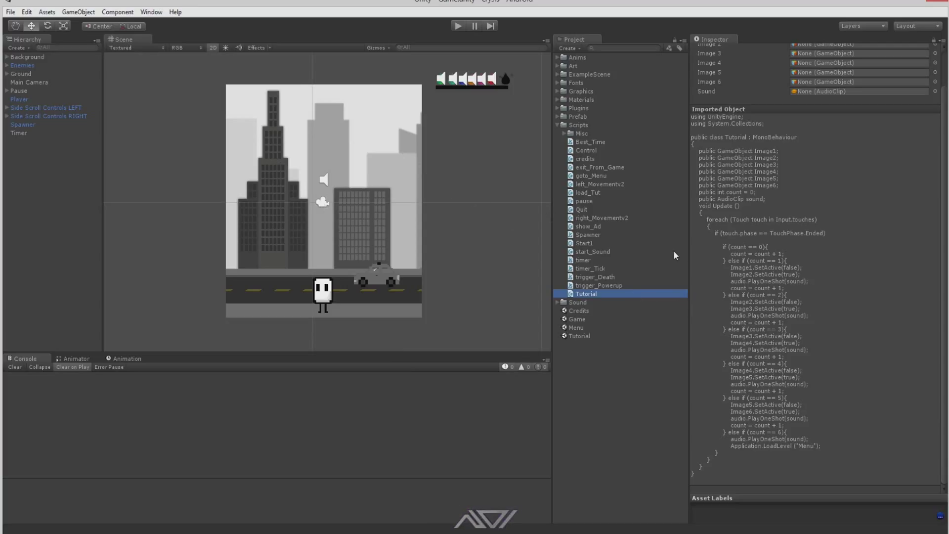
{"action": "left_click", "coordinate": [609, 284]}
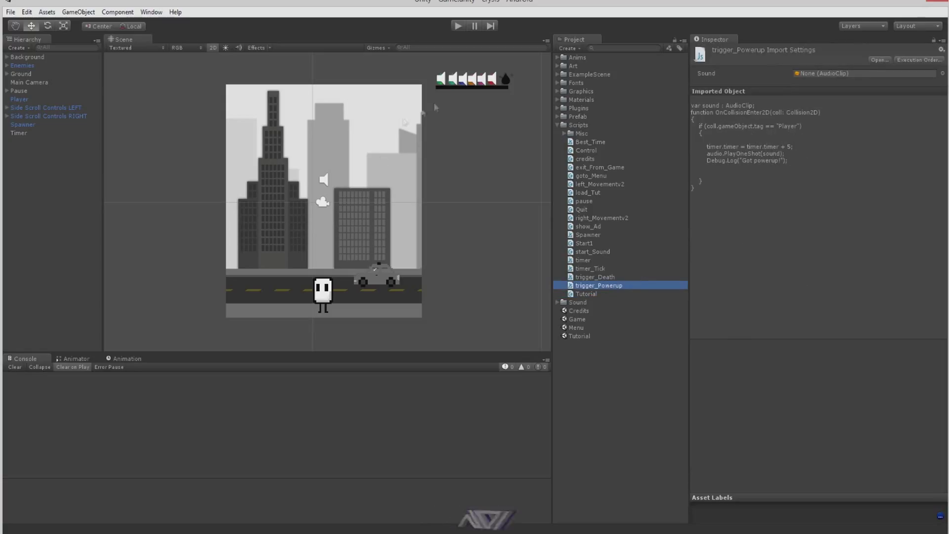
Step: Step through Enemy_1 to red Enemy_6 and black Enemy_7, viewing its trigger_Powerup script
{"action": "left_click", "coordinate": [510, 77]}
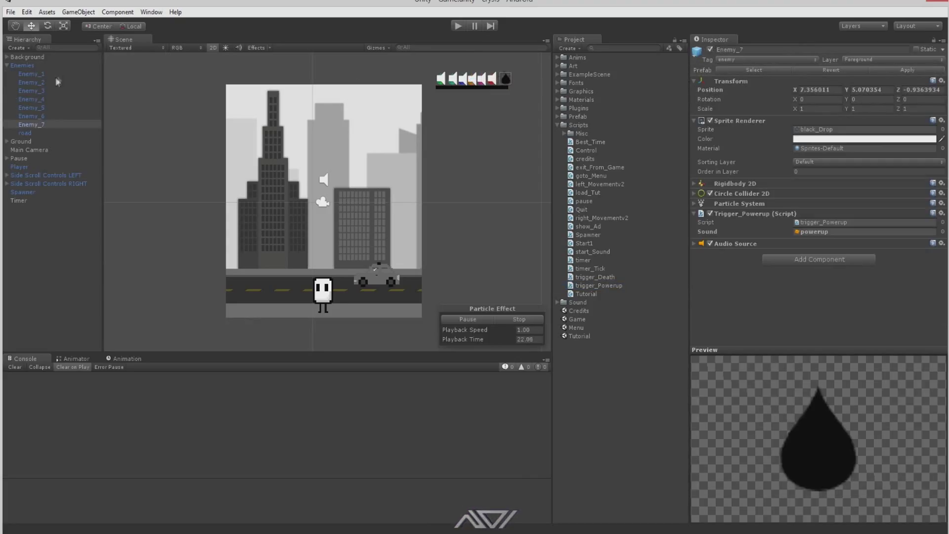
{"action": "left_click", "coordinate": [44, 74]}
{"action": "left_click", "coordinate": [43, 82]}
{"action": "left_click", "coordinate": [43, 107]}
{"action": "left_click", "coordinate": [43, 116]}
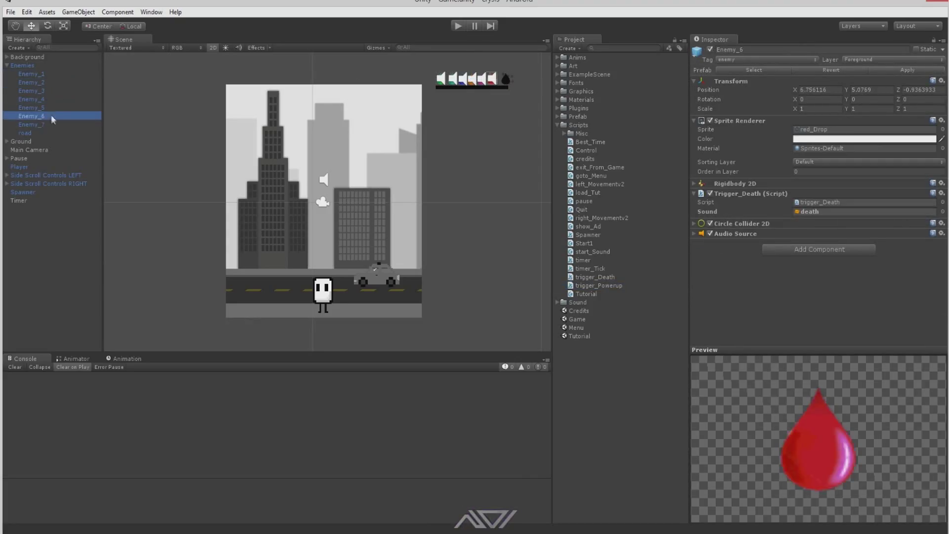
{"action": "left_click", "coordinate": [36, 125]}
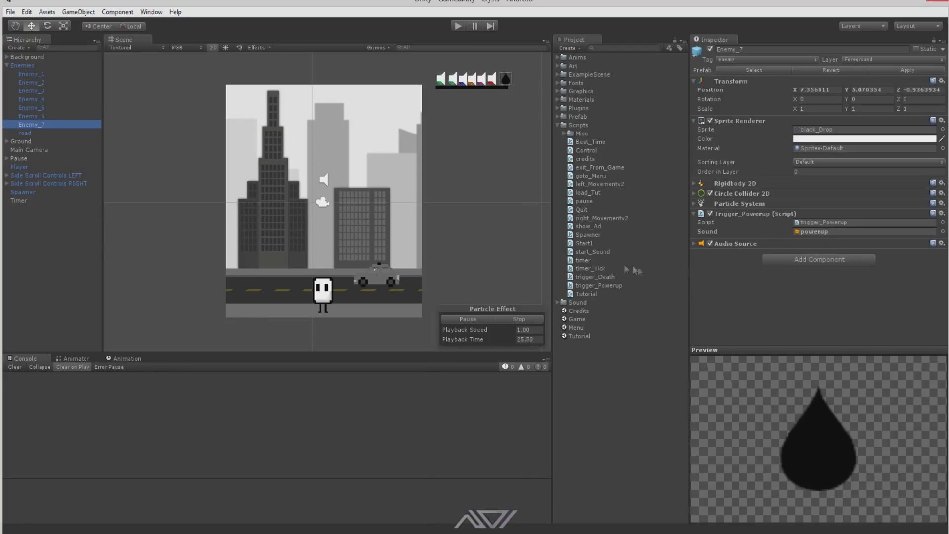
{"action": "left_click", "coordinate": [599, 287]}
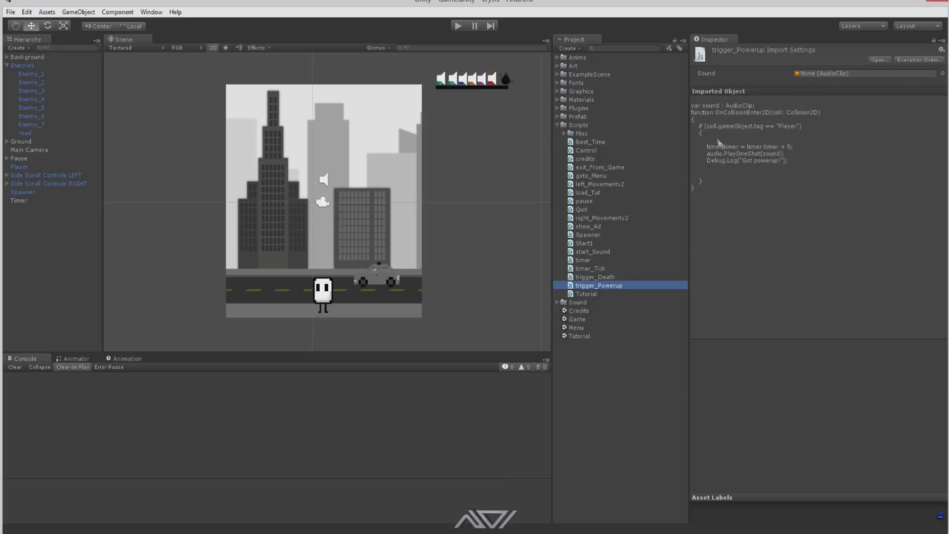
Step: Inspect the Player, locate trigger_Powerup among project assets, then show timer_Tick's code
{"action": "left_click", "coordinate": [327, 291]}
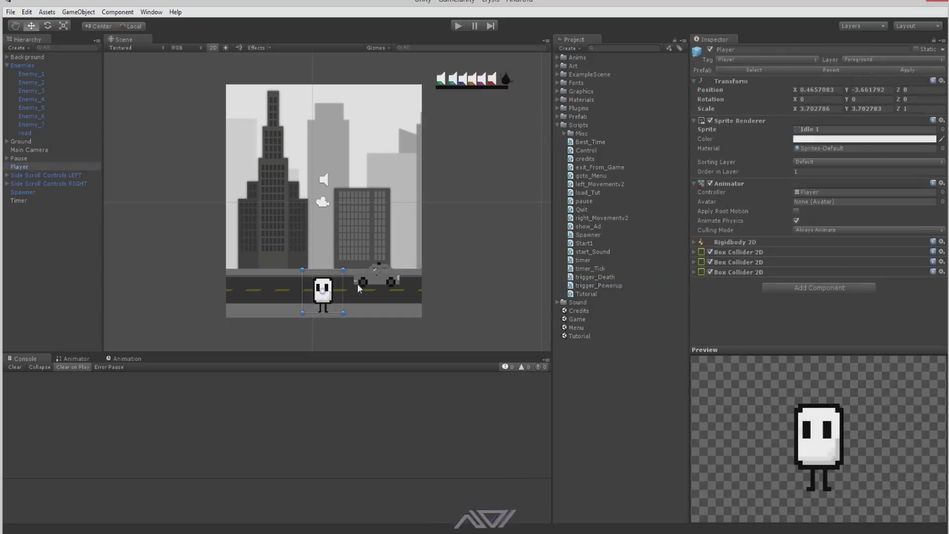
{"action": "left_click", "coordinate": [34, 125]}
{"action": "left_click", "coordinate": [820, 223]}
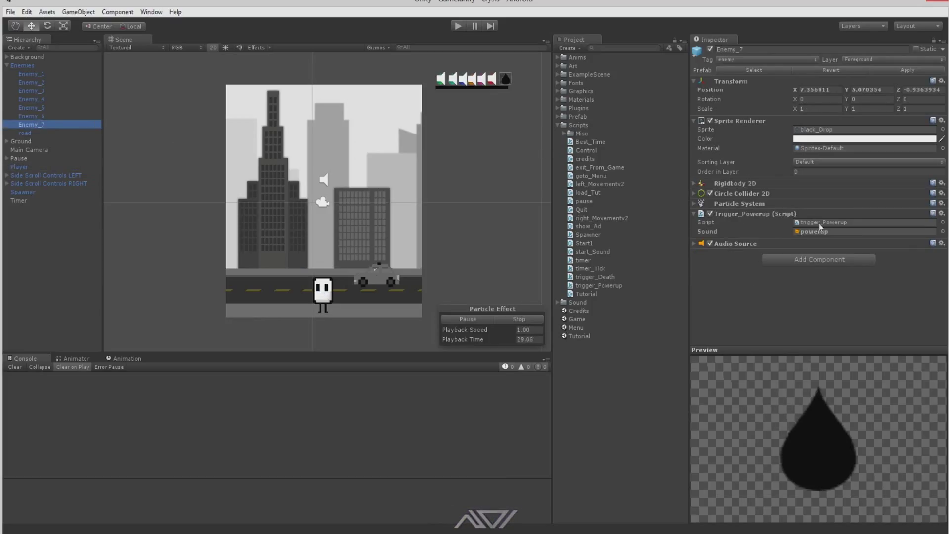
{"action": "left_click", "coordinate": [618, 286]}
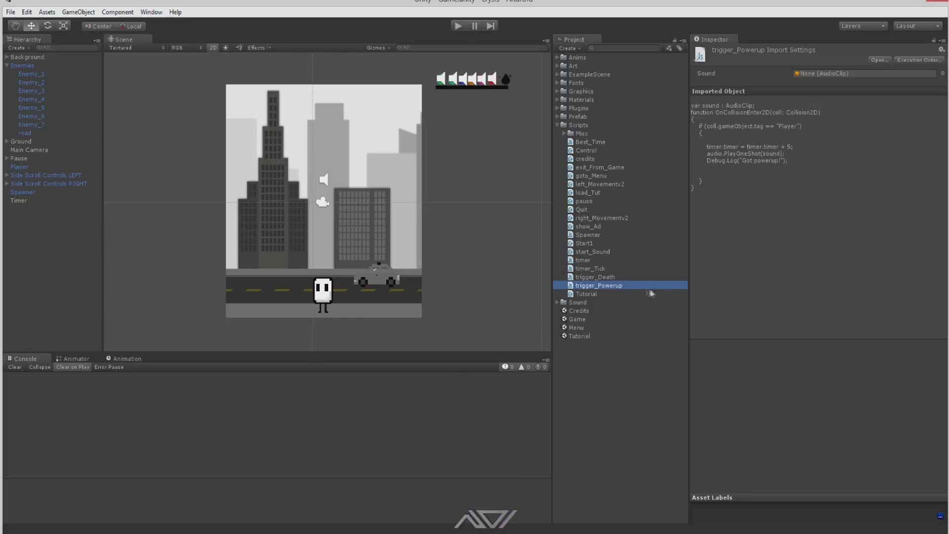
{"action": "left_click", "coordinate": [600, 269]}
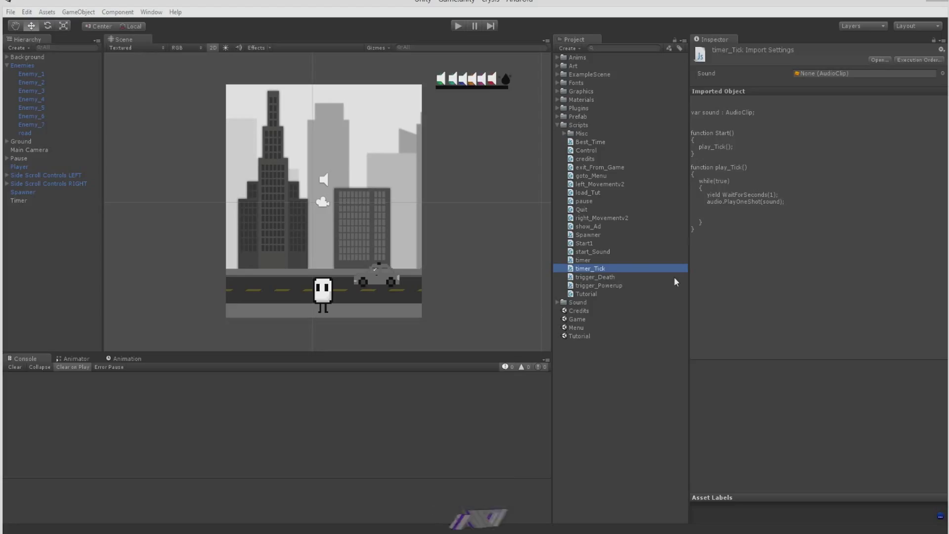
Step: View the timer and start_Sound scripts, then open the Tutorial scene
{"action": "left_click", "coordinate": [584, 261]}
{"action": "left_click", "coordinate": [588, 253]}
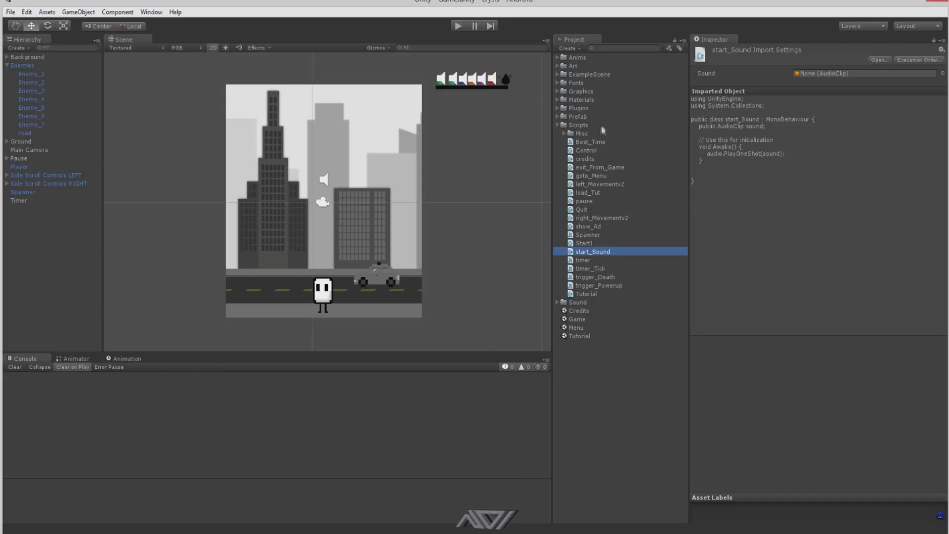
{"action": "double_click", "coordinate": [579, 337]}
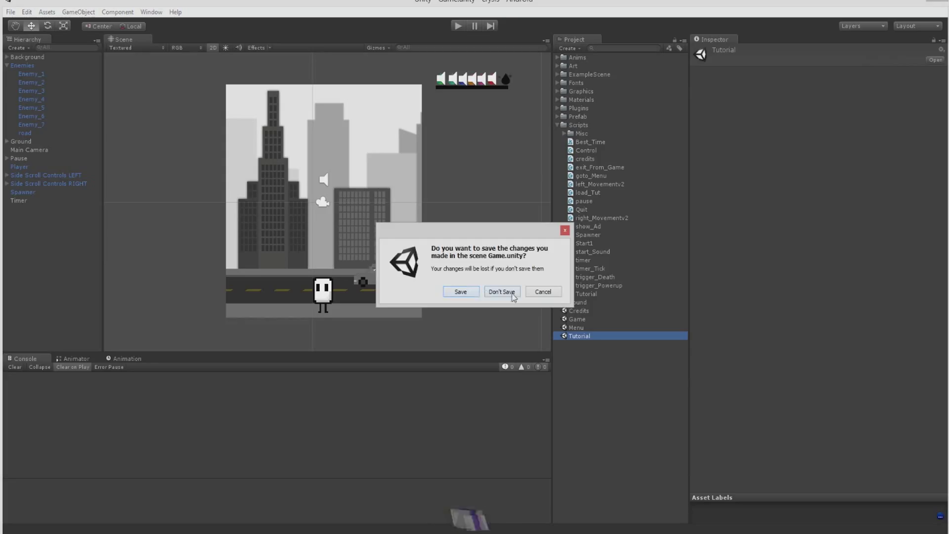
Step: Discard the Game scene changes, move the game preview aside, and open the Menu scene
{"action": "left_click", "coordinate": [502, 292]}
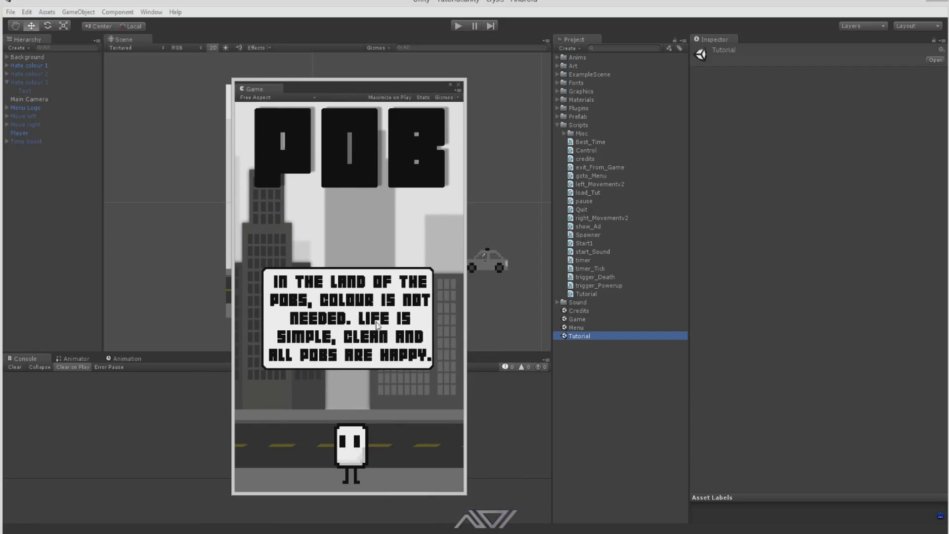
{"action": "left_click_drag", "start_coordinate": [395, 85], "coordinate": [407, 61]}
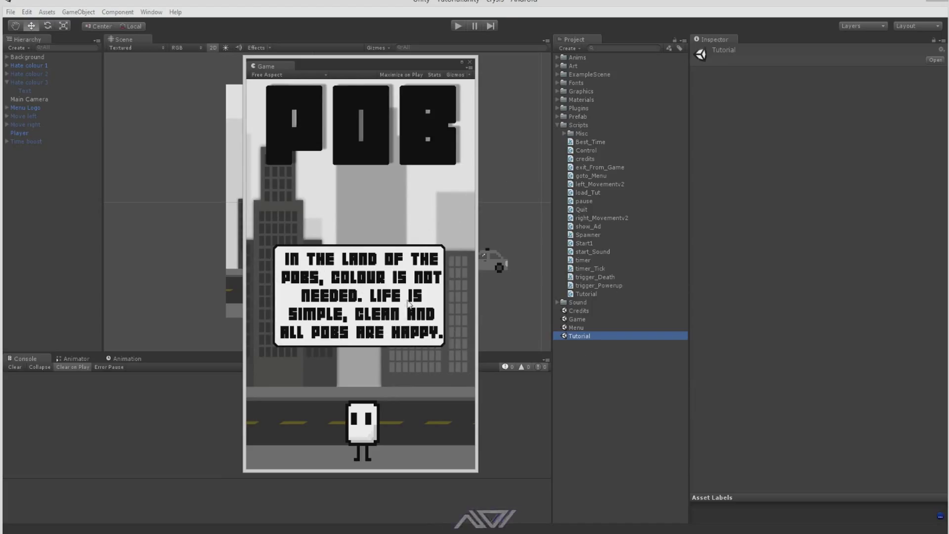
{"action": "left_click_drag", "start_coordinate": [378, 69], "coordinate": [349, 63]}
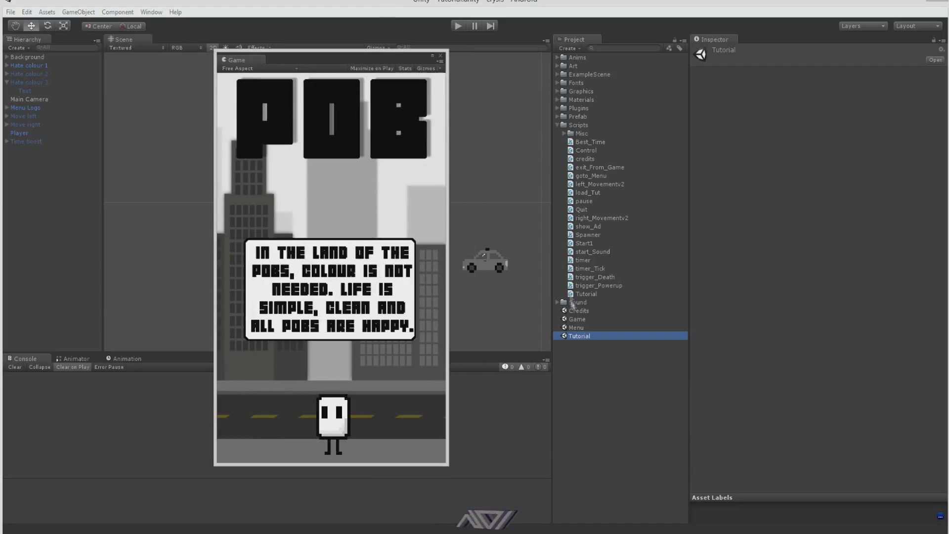
{"action": "double_click", "coordinate": [575, 328]}
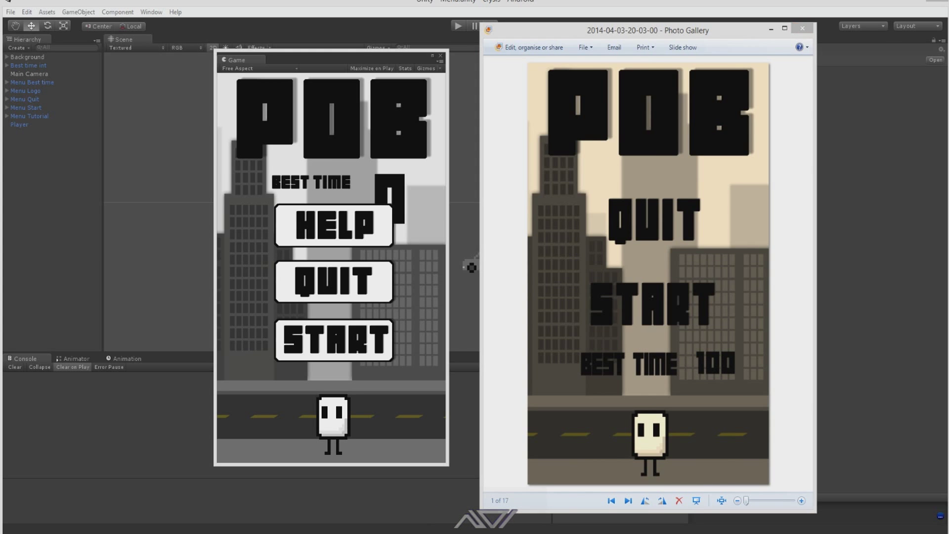
Step: Page back through the annotated POB screenshots from the last image to image 8 of 17
{"action": "left_click", "coordinate": [799, 30]}
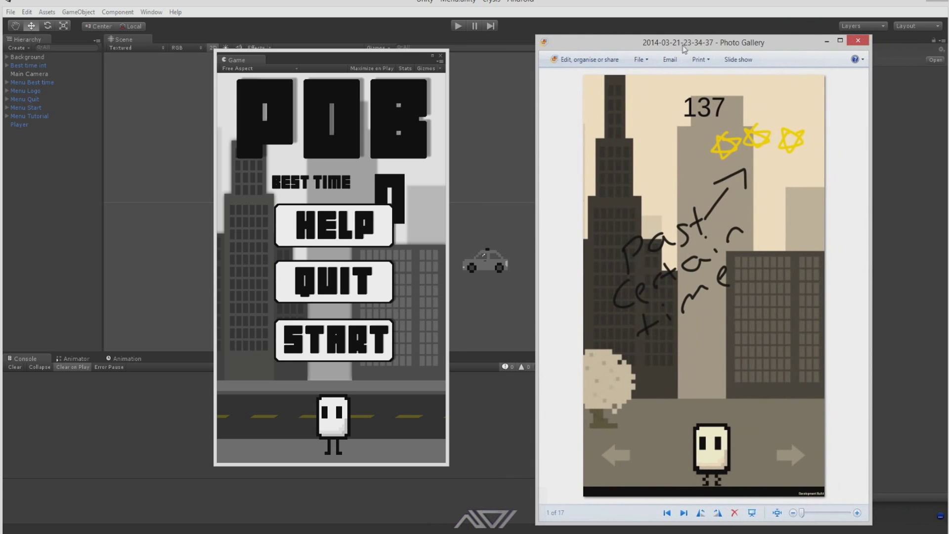
{"action": "left_click", "coordinate": [666, 513]}
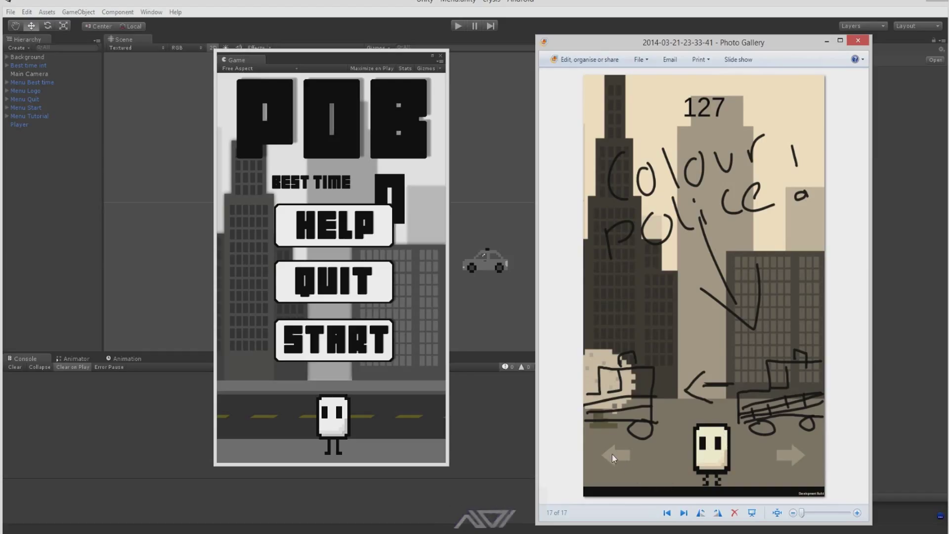
{"action": "left_click", "coordinate": [668, 514]}
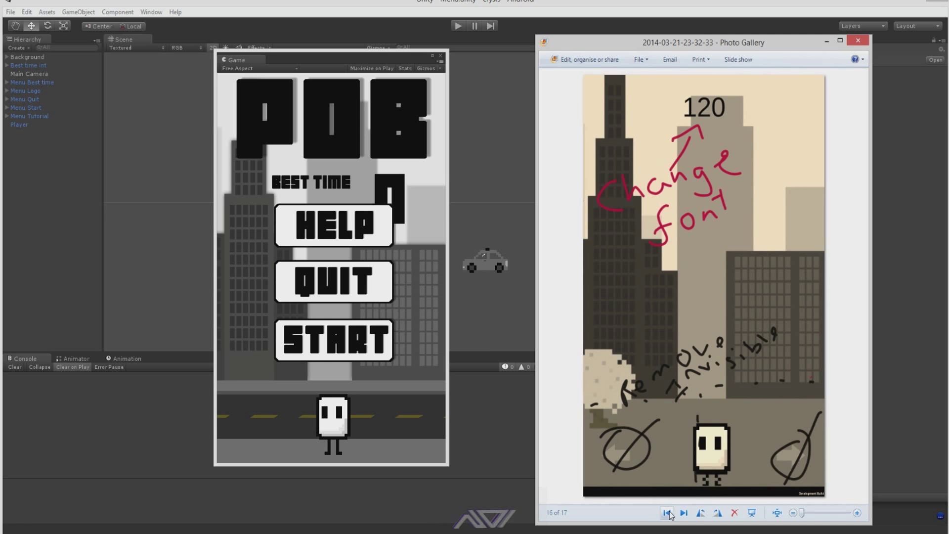
{"action": "left_click", "coordinate": [667, 514]}
{"action": "left_click", "coordinate": [667, 514]}
{"action": "left_click", "coordinate": [667, 514]}
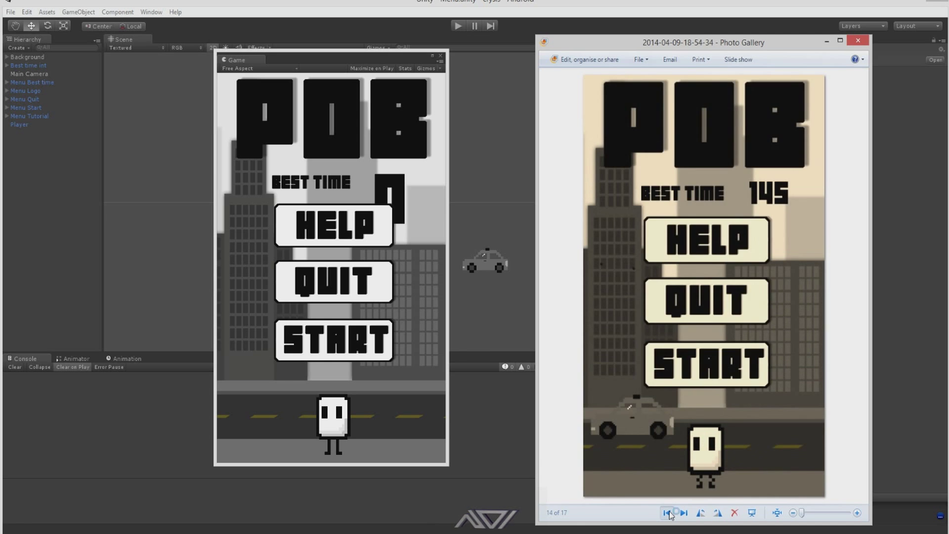
{"action": "left_click", "coordinate": [668, 514]}
{"action": "left_click", "coordinate": [668, 514]}
{"action": "left_click", "coordinate": [668, 514]}
{"action": "left_click", "coordinate": [667, 514]}
{"action": "left_click", "coordinate": [667, 513]}
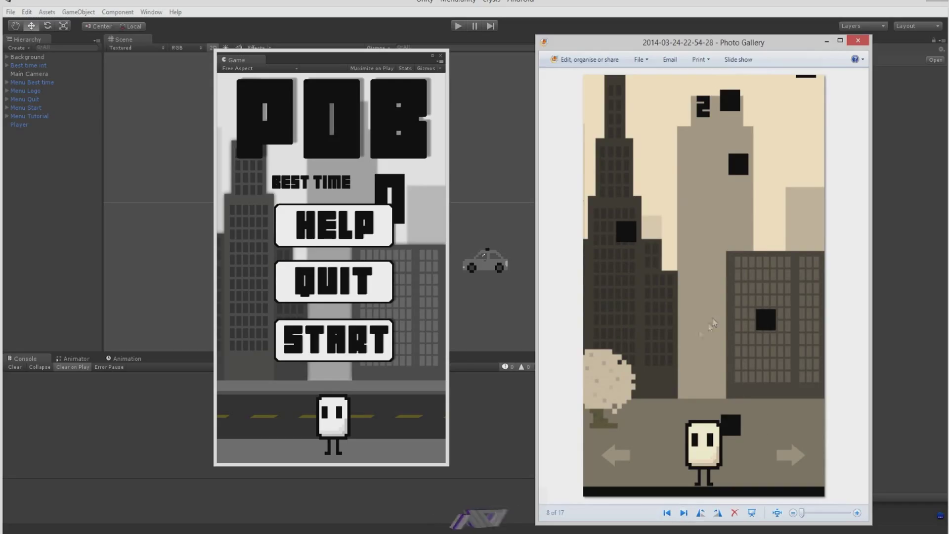
{"action": "left_click_drag", "start_coordinate": [396, 60], "coordinate": [433, 61]}
{"action": "key", "text": "alt+Tab"}
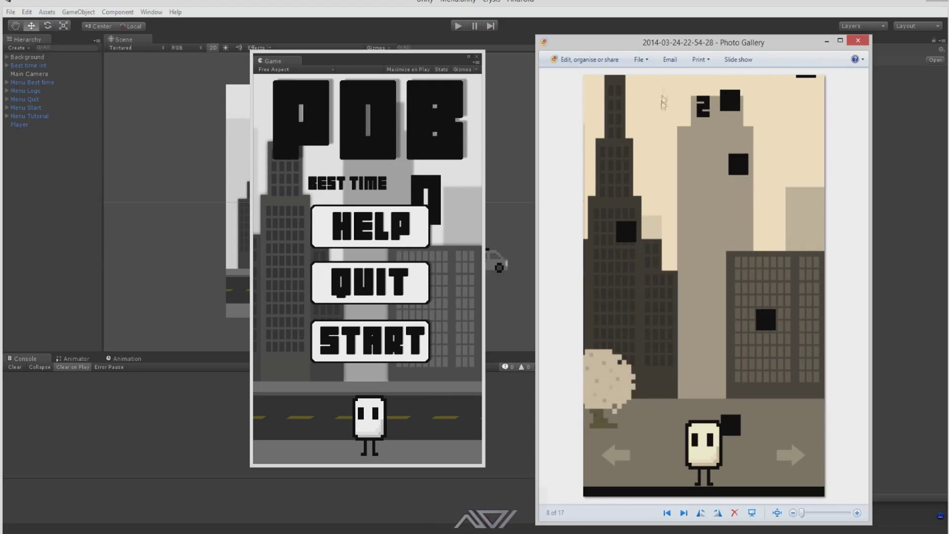
Step: Step back through the earlier annotated sketches to the screenshot with the 155 note
{"action": "left_click_drag", "start_coordinate": [653, 47], "coordinate": [646, 41]}
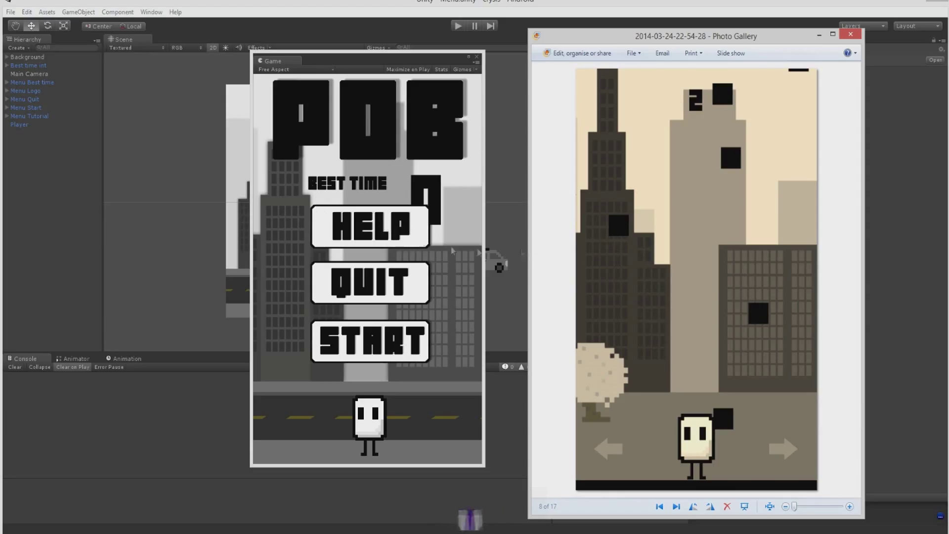
{"action": "left_click", "coordinate": [659, 506]}
{"action": "left_click", "coordinate": [660, 507]}
{"action": "left_click", "coordinate": [675, 506]}
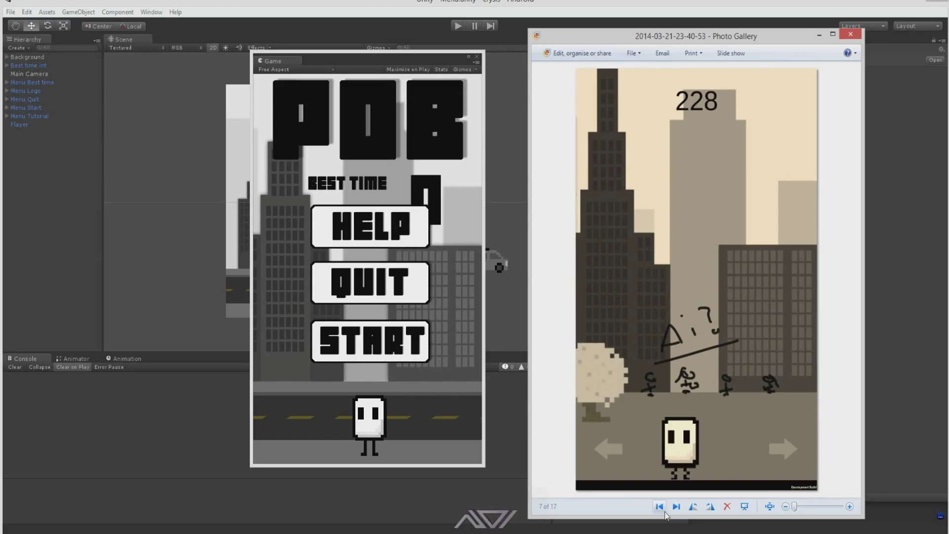
{"action": "left_click", "coordinate": [666, 508]}
{"action": "left_click", "coordinate": [666, 508]}
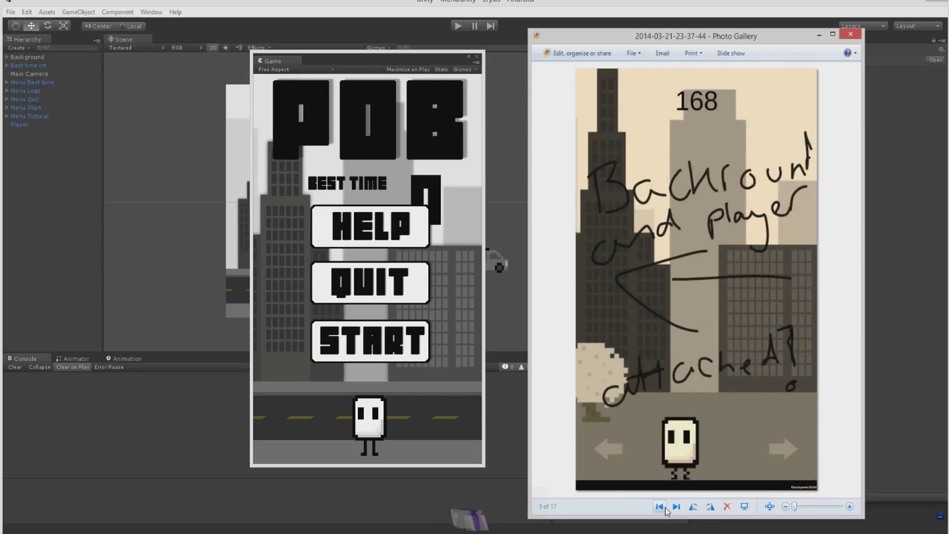
{"action": "left_click", "coordinate": [665, 508]}
{"action": "left_click", "coordinate": [666, 508]}
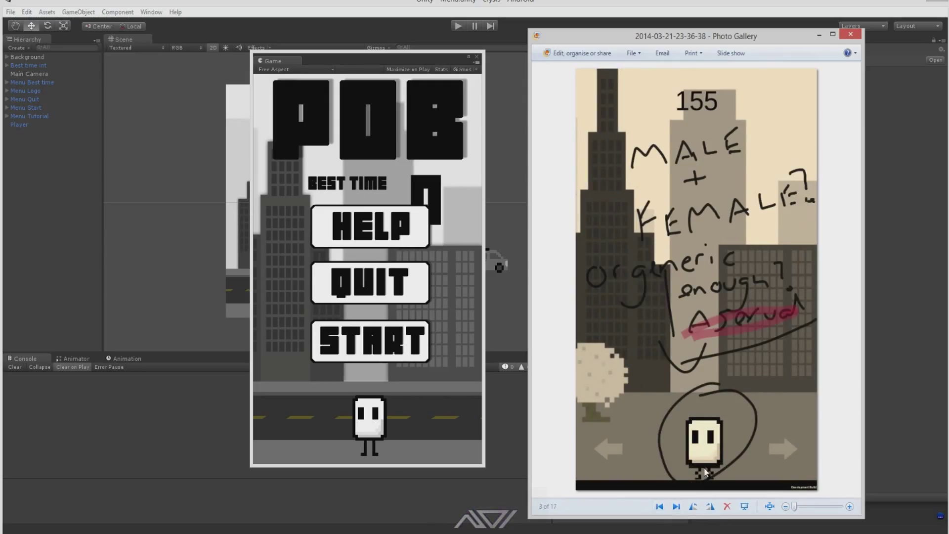
Step: Go back to the rain sketch, image 2 of 17, then close Photo Gallery
{"action": "left_click", "coordinate": [661, 508]}
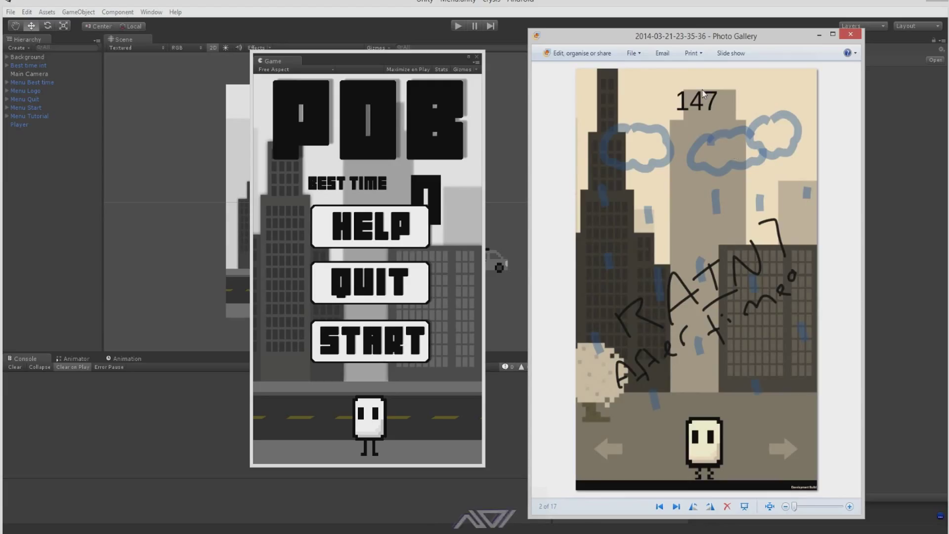
{"action": "left_click_drag", "start_coordinate": [695, 36], "coordinate": [816, 35]}
{"action": "key", "text": "alt+F4"}
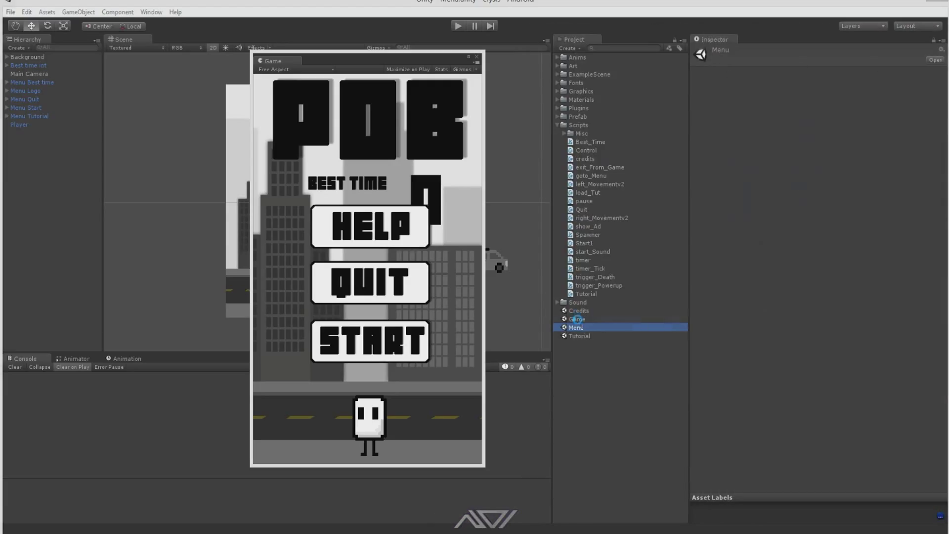
Step: Open the Credits scene from the Project panel
{"action": "left_click", "coordinate": [577, 320]}
{"action": "left_click", "coordinate": [579, 311]}
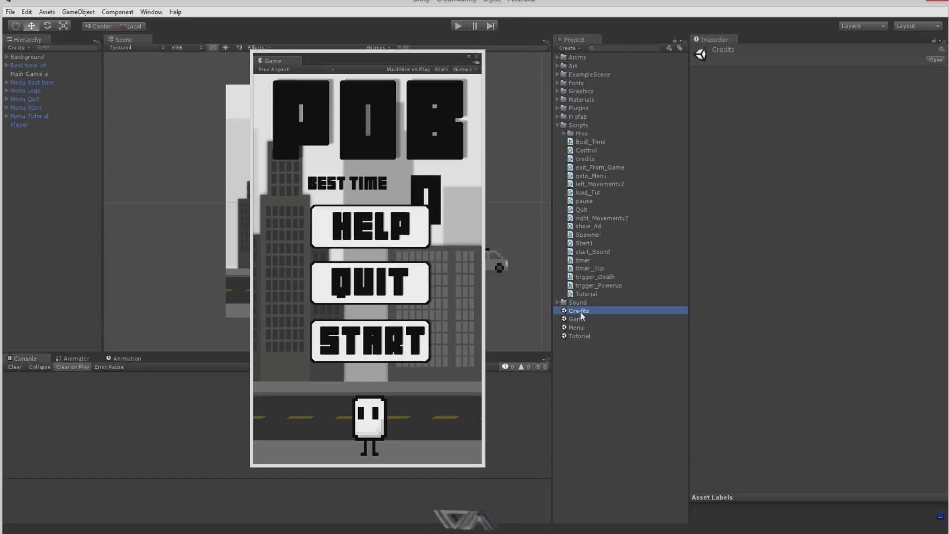
{"action": "double_click", "coordinate": [580, 311]}
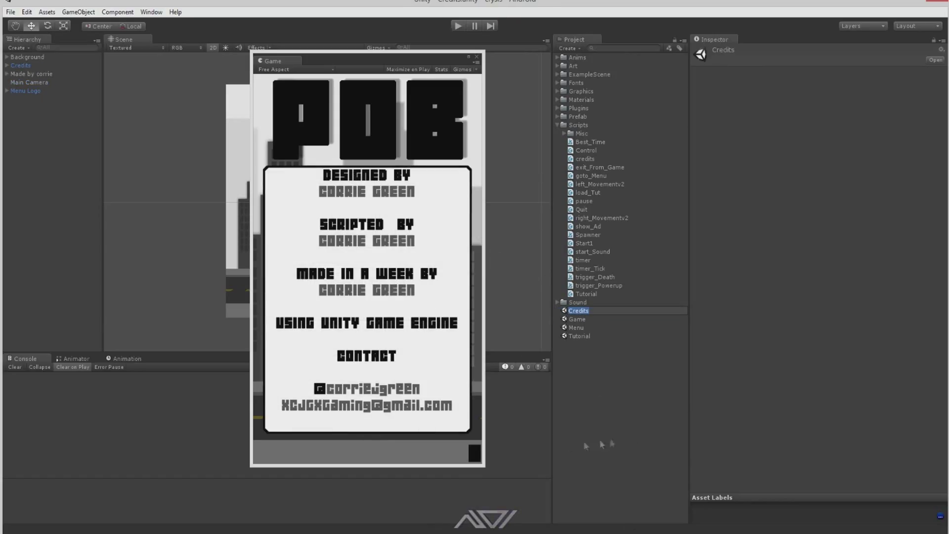
{"action": "left_click", "coordinate": [470, 463]}
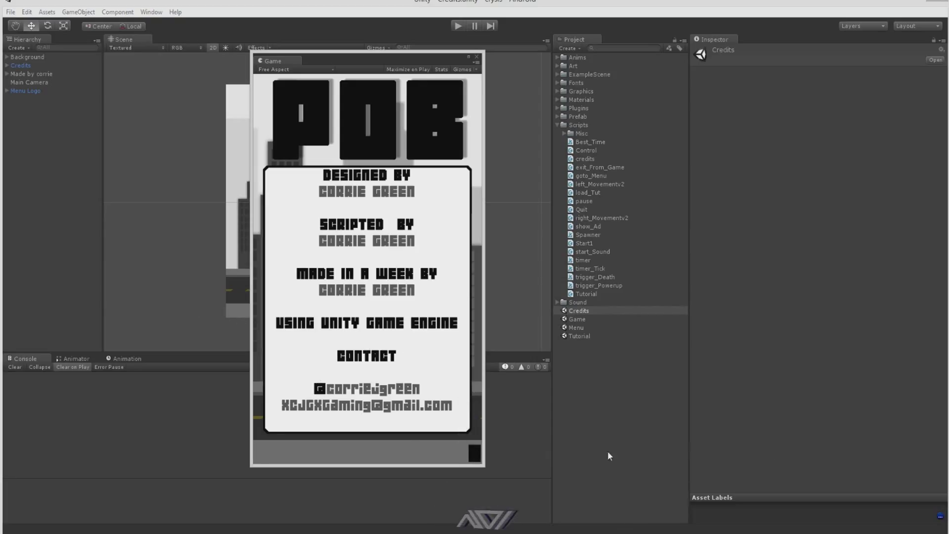
Step: Collapse the Scripts folder and expand the Prefab folder to list its prefabs
{"action": "left_click", "coordinate": [564, 133]}
{"action": "left_click", "coordinate": [564, 133]}
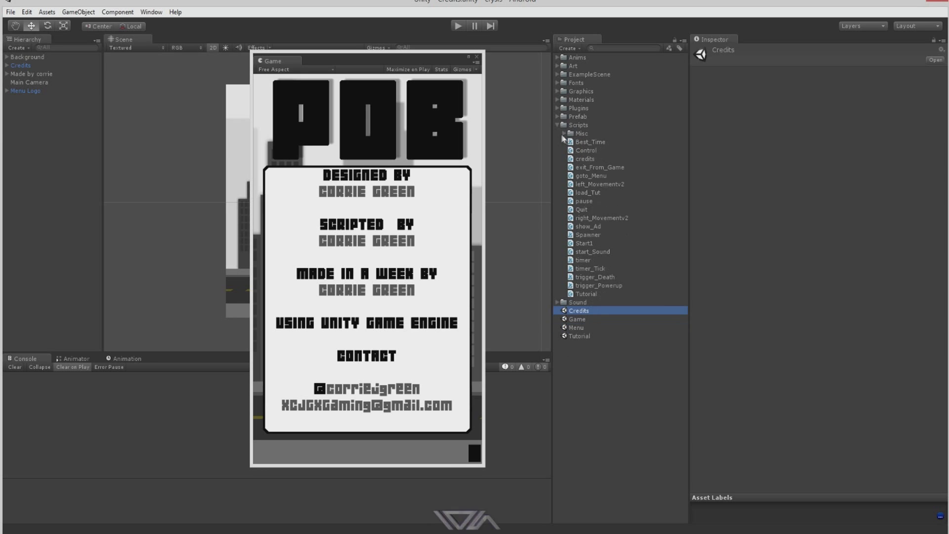
{"action": "left_click", "coordinate": [558, 125]}
{"action": "left_click", "coordinate": [557, 117]}
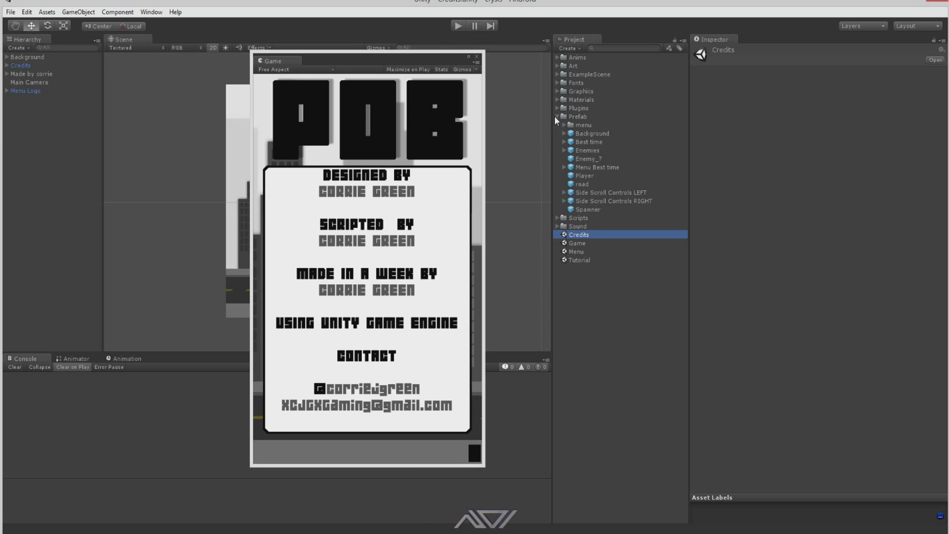
Step: Open the Menu scene and then the Tutorial scene to preview their screens
{"action": "left_click_drag", "start_coordinate": [433, 71], "coordinate": [507, 308]}
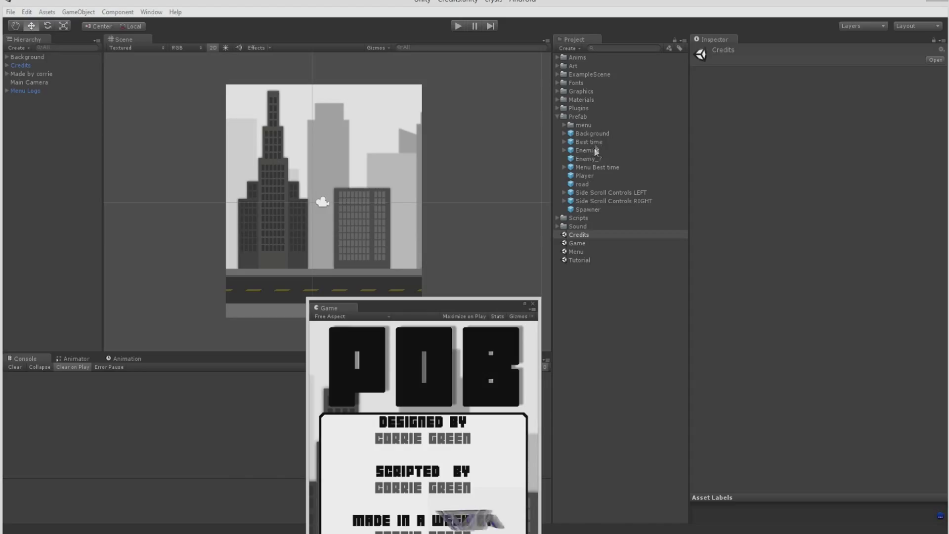
{"action": "left_click", "coordinate": [591, 134]}
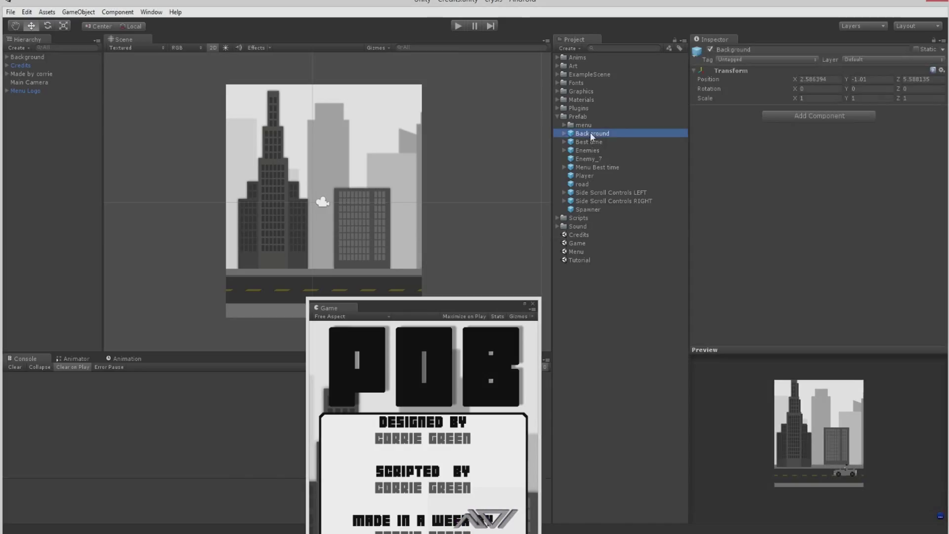
{"action": "left_click", "coordinate": [582, 236]}
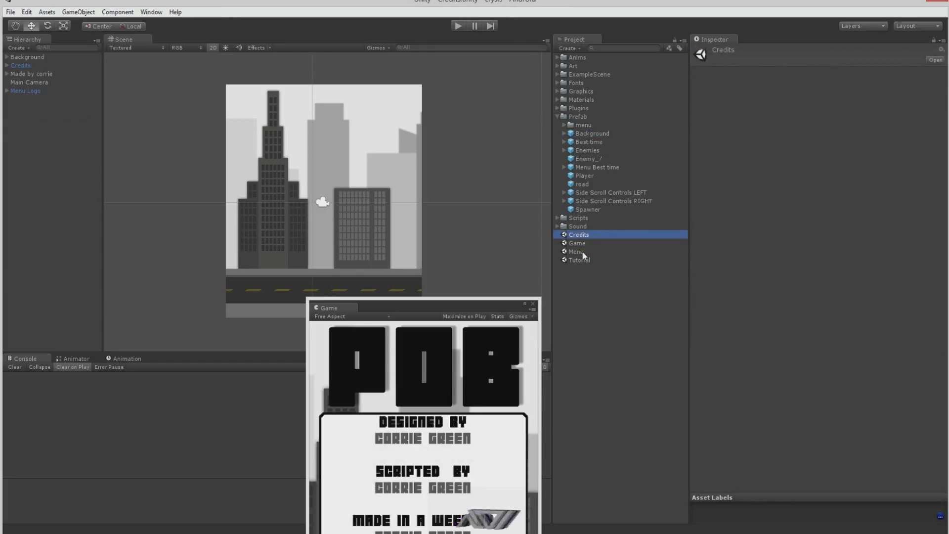
{"action": "double_click", "coordinate": [582, 251]}
{"action": "double_click", "coordinate": [586, 261]}
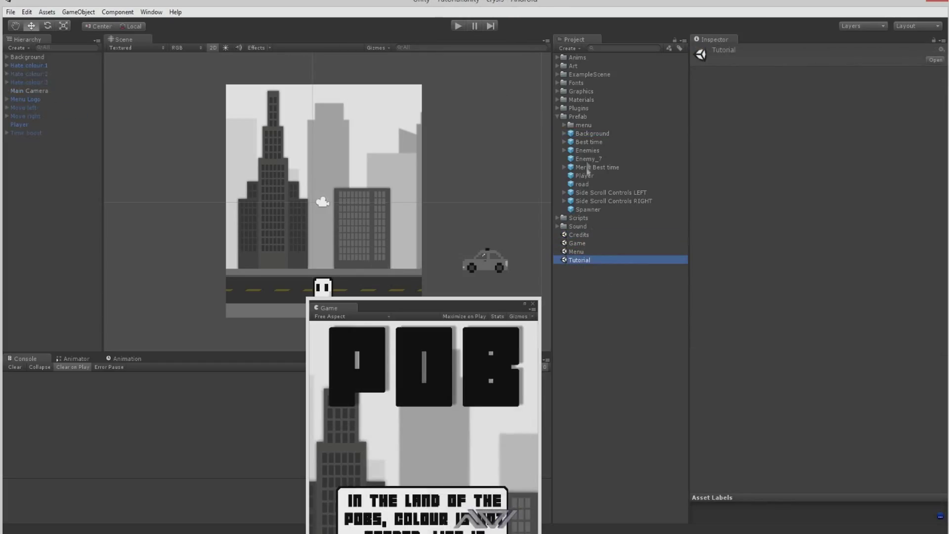
Step: Inspect the Best time and Enemies prefabs, briefly expanding Best time to show Highscore
{"action": "left_click", "coordinate": [591, 142]}
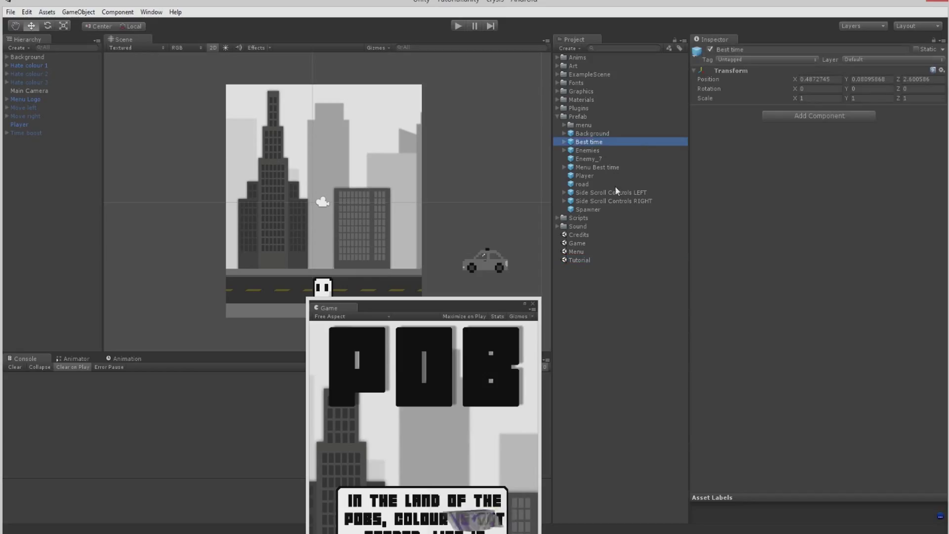
{"action": "left_click", "coordinate": [564, 142]}
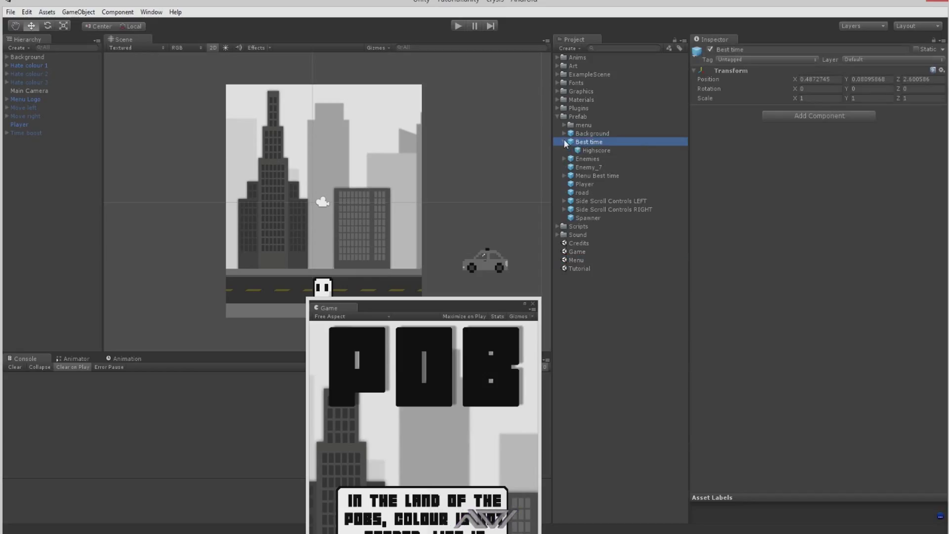
{"action": "left_click", "coordinate": [564, 142]}
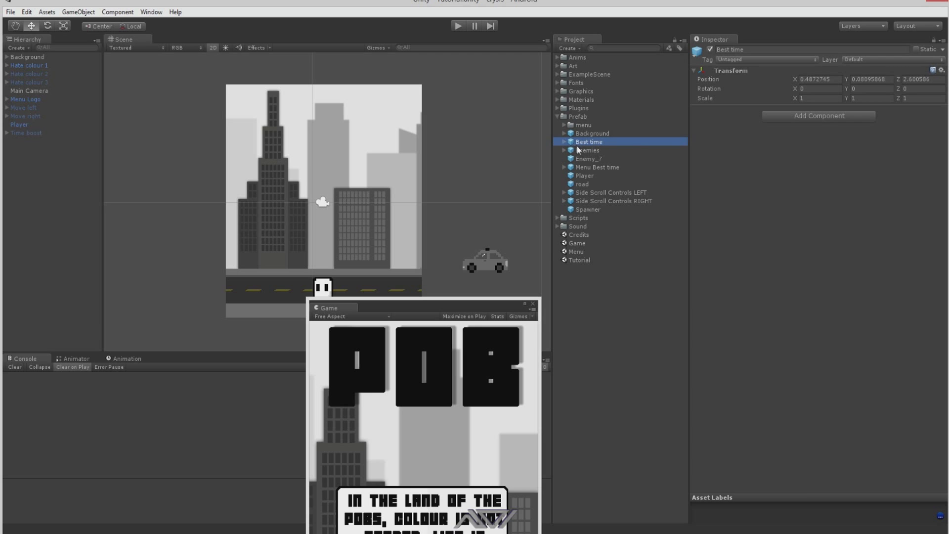
{"action": "left_click", "coordinate": [582, 151]}
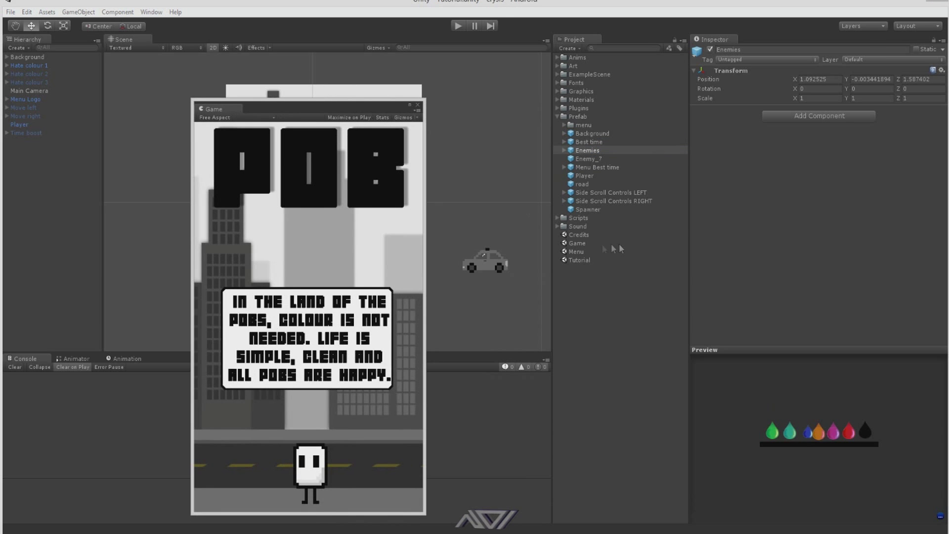
Step: Move the game preview to the right side and open the Game scene
{"action": "left_click", "coordinate": [581, 254]}
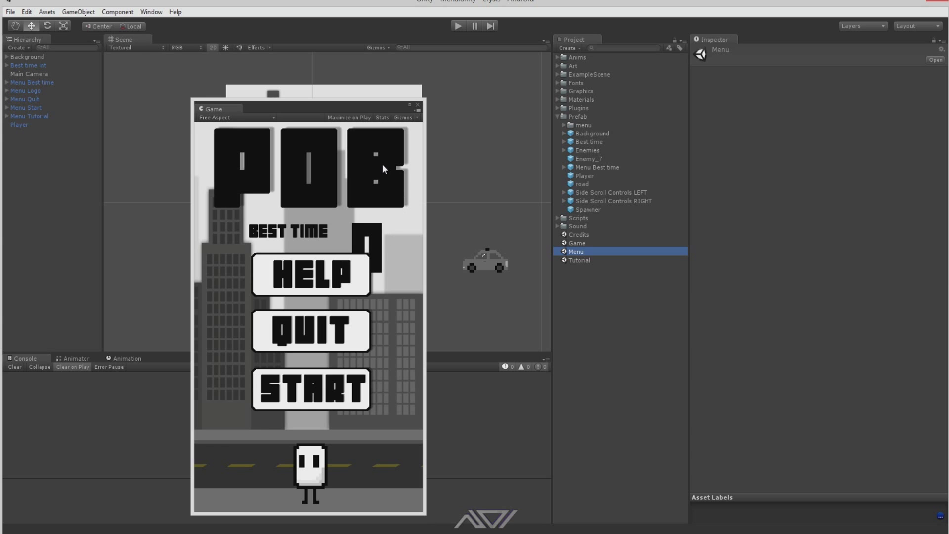
{"action": "left_click_drag", "start_coordinate": [342, 108], "coordinate": [848, 67]}
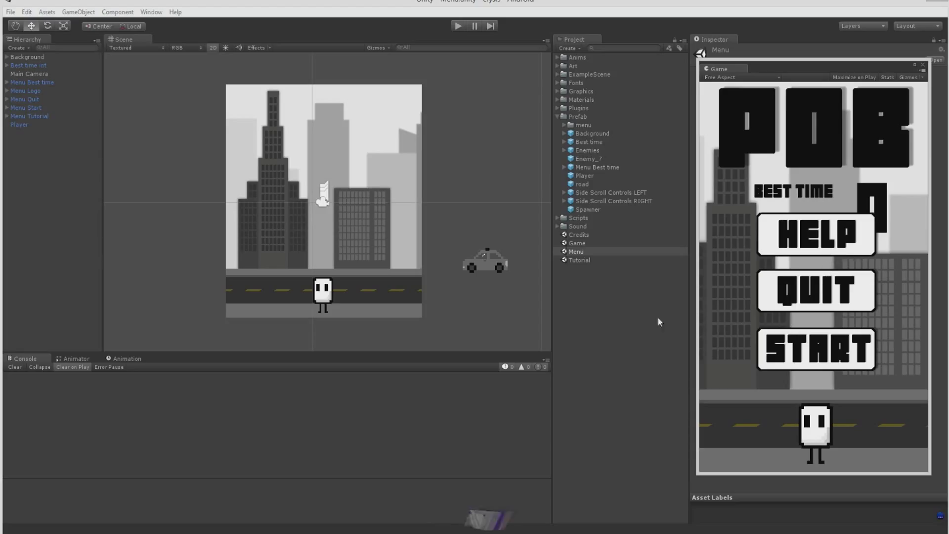
{"action": "double_click", "coordinate": [576, 244]}
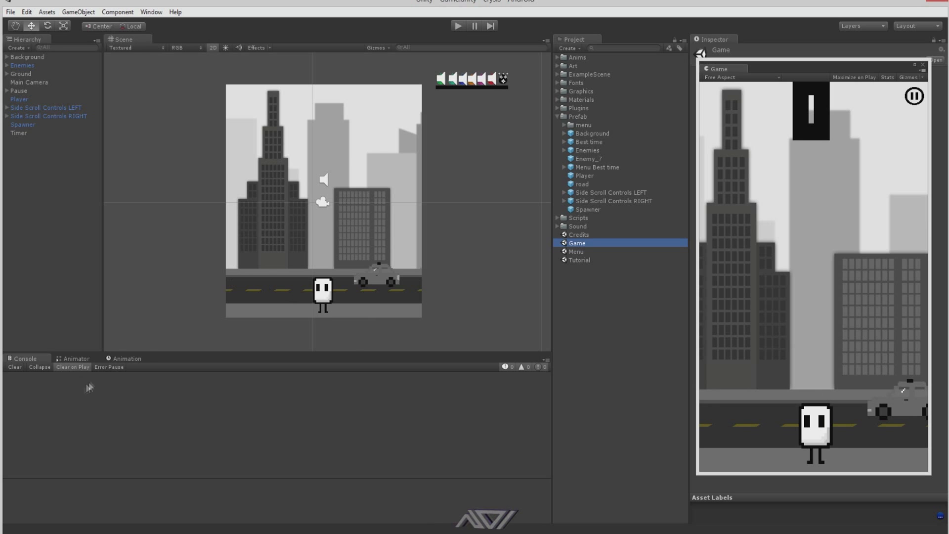
Step: Show the Player's Animator state graph, panned to reveal Any State
{"action": "left_click", "coordinate": [83, 360]}
{"action": "middle_click_drag", "start_coordinate": [263, 453], "coordinate": [391, 420]}
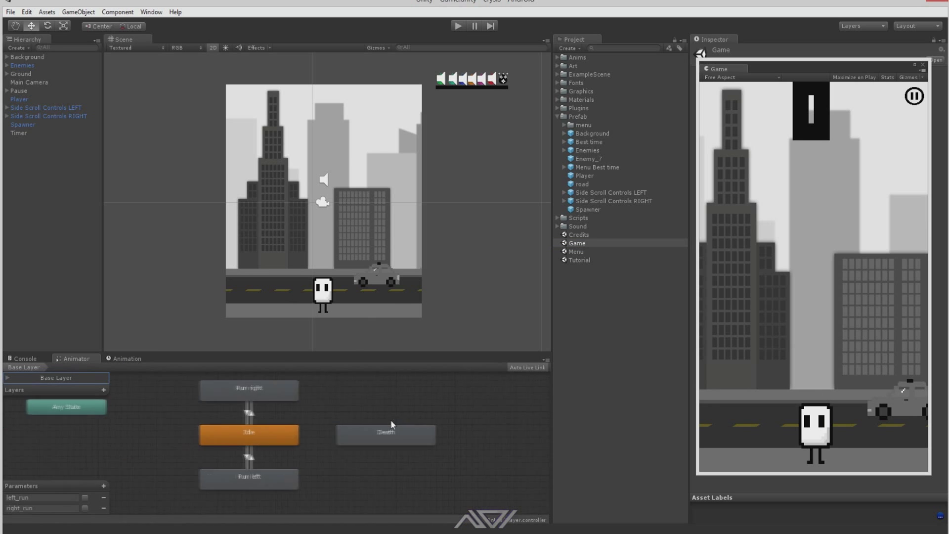
{"action": "scroll", "coordinate": [389, 443], "scroll_direction": "down", "scroll_amount": 3}
{"action": "scroll", "coordinate": [395, 485], "scroll_direction": "up", "scroll_amount": 3}
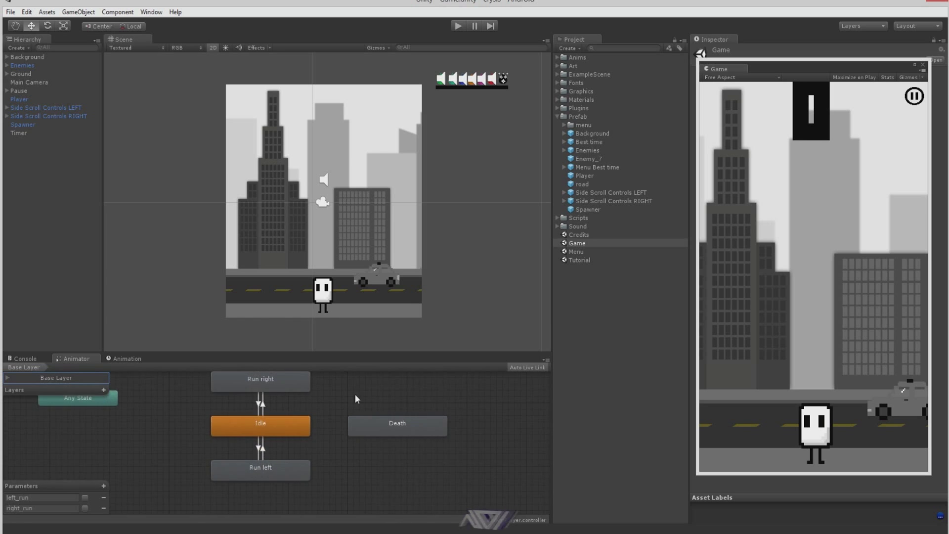
{"action": "middle_click_drag", "start_coordinate": [354, 393], "coordinate": [354, 408]}
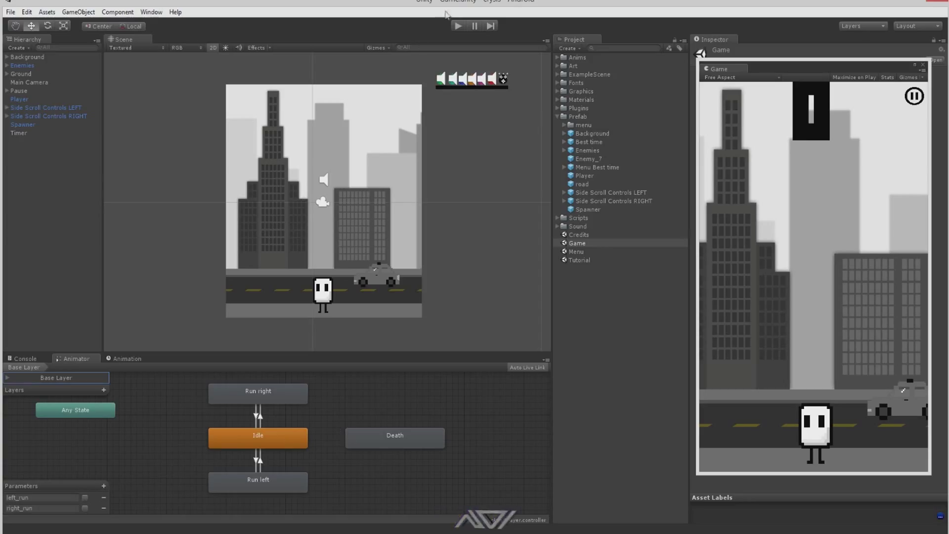
Step: Test-run the game briefly, then select the Enemies object in the Hierarchy
{"action": "left_click", "coordinate": [458, 25]}
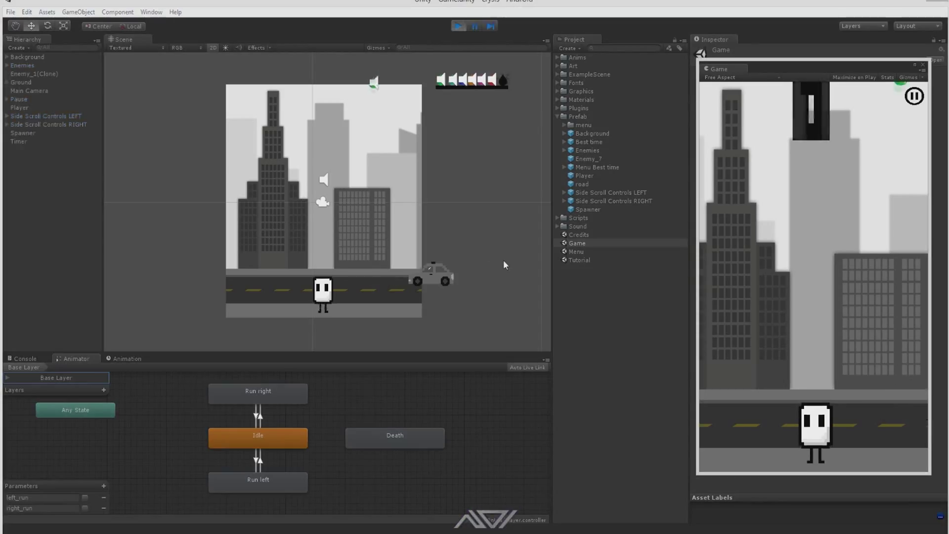
{"action": "key", "text": "ctrl+p"}
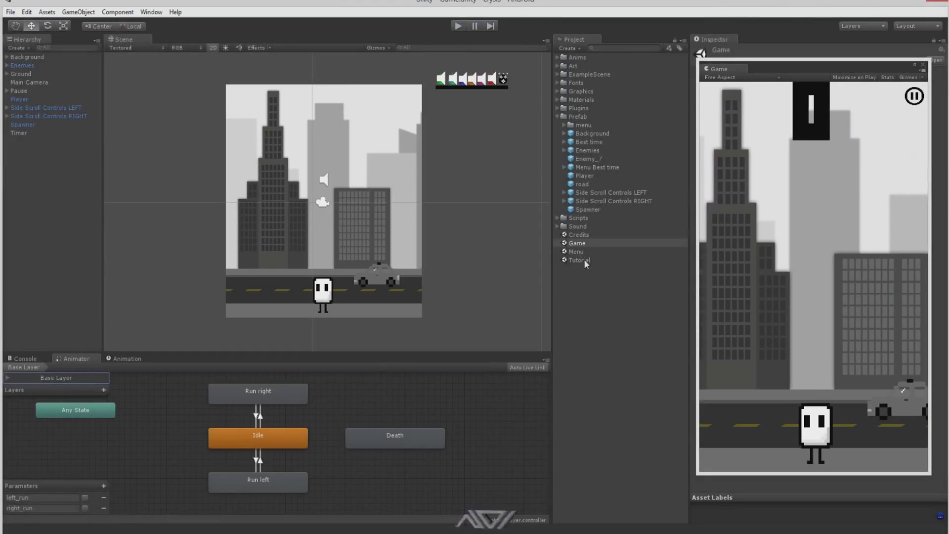
{"action": "left_click", "coordinate": [580, 260]}
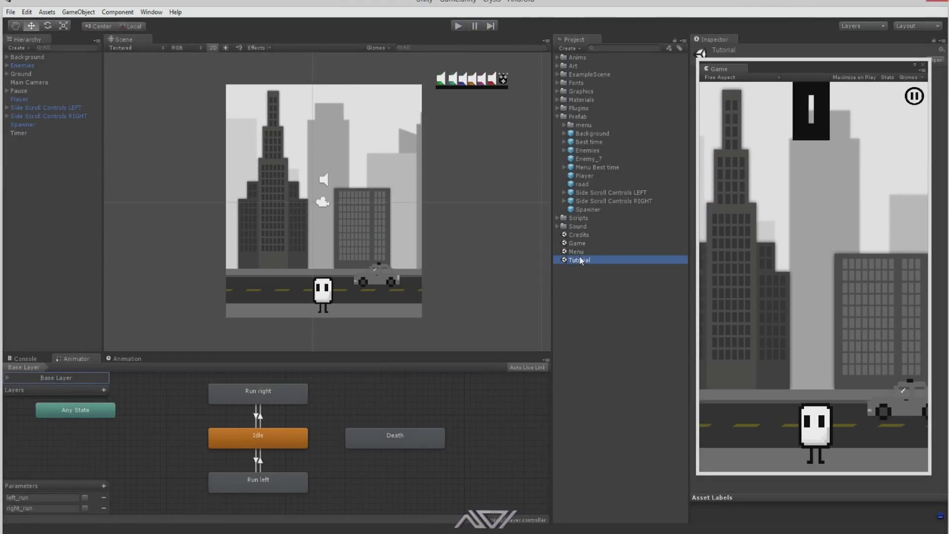
{"action": "left_click", "coordinate": [20, 67]}
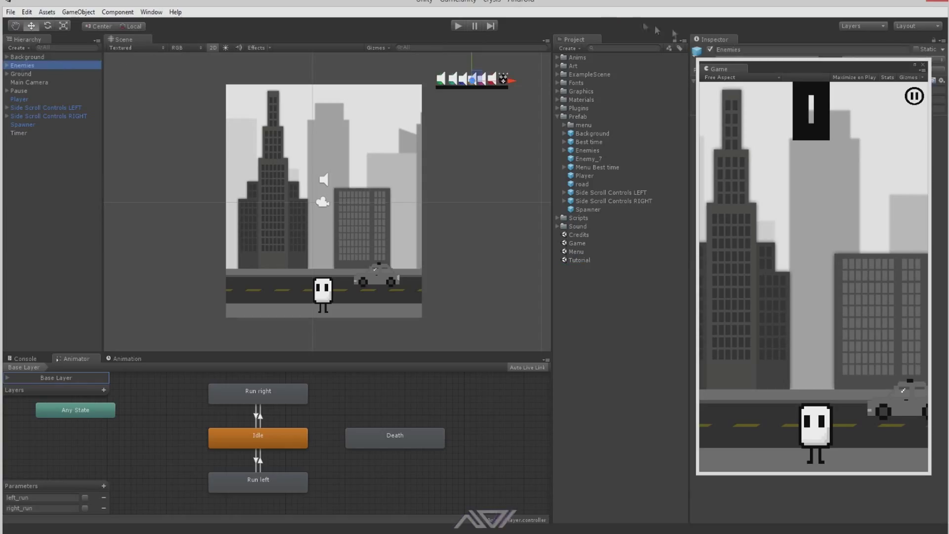
Step: Start the game again and pick an option from the Animator graph's context menu
{"action": "left_click", "coordinate": [458, 26]}
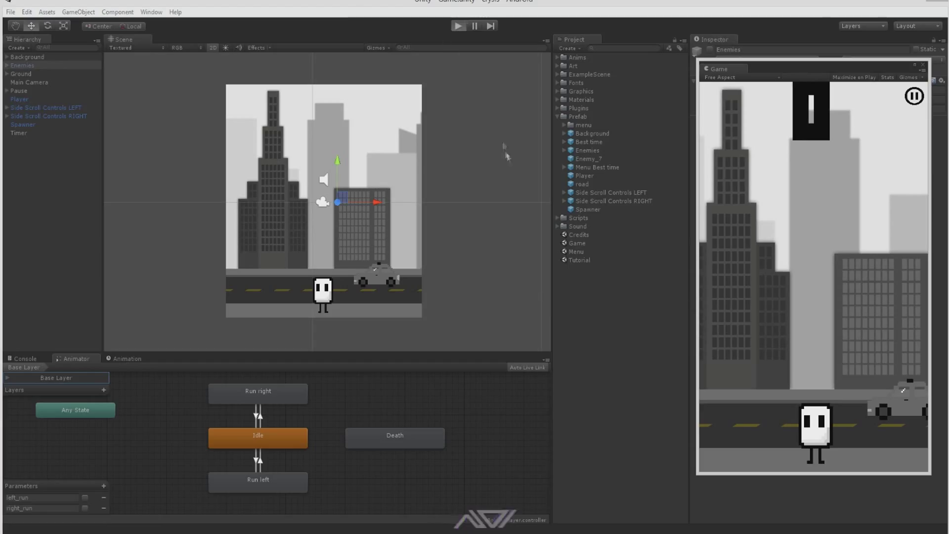
{"action": "right_click", "coordinate": [134, 445]}
{"action": "left_click", "coordinate": [193, 518]}
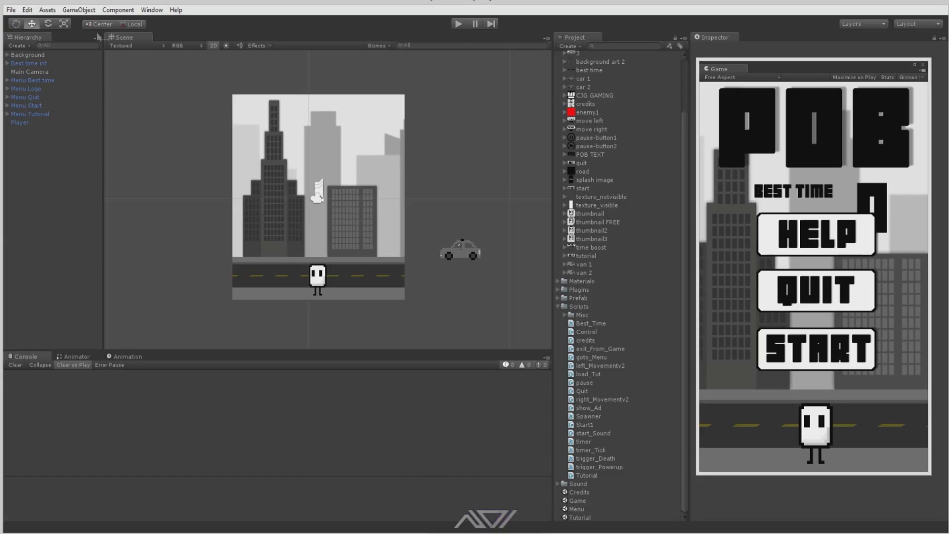
Step: Show the move right sprite's import settings, dock the preview lower right, and show the Animation timeline
{"action": "left_click", "coordinate": [631, 129]}
{"action": "scroll", "coordinate": [606, 138], "scroll_direction": "up", "scroll_amount": 3}
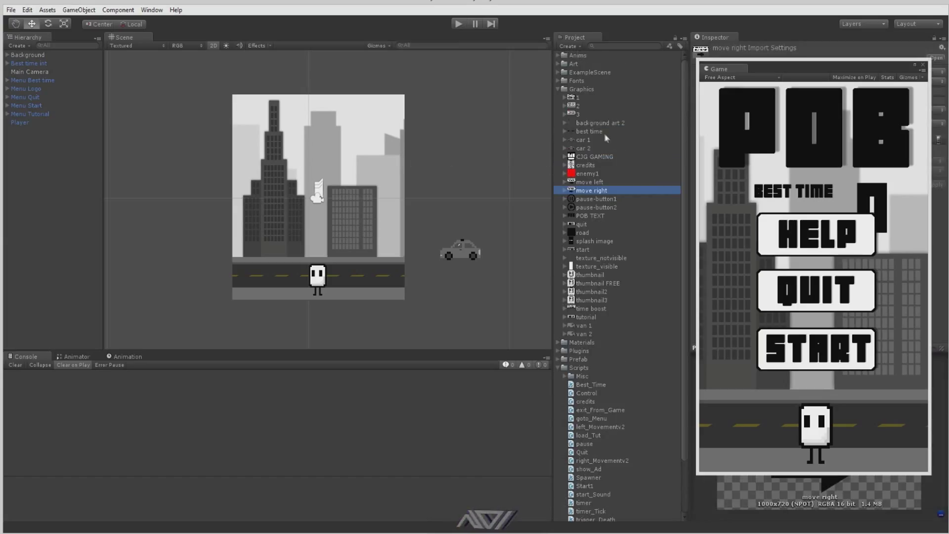
{"action": "left_click", "coordinate": [558, 368]}
{"action": "left_click", "coordinate": [505, 369]}
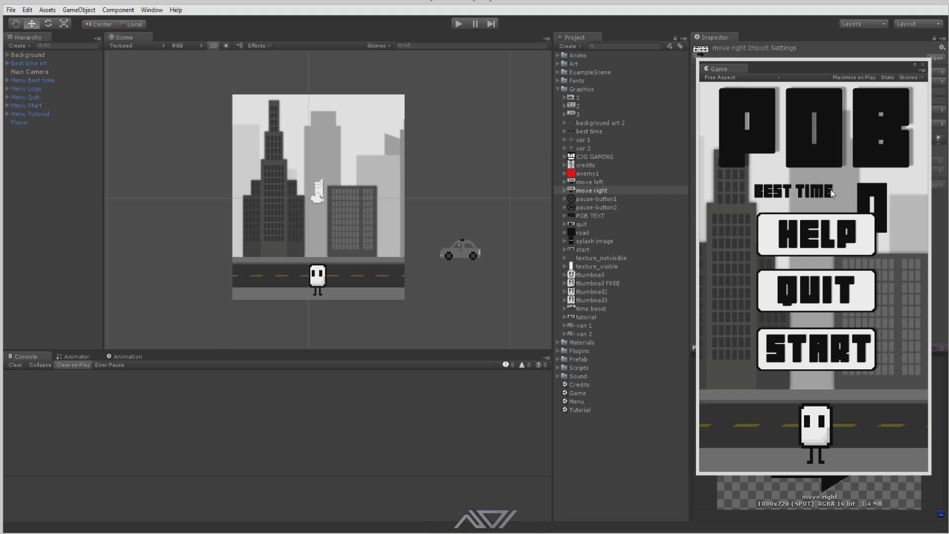
{"action": "left_click_drag", "start_coordinate": [795, 75], "coordinate": [791, 410]}
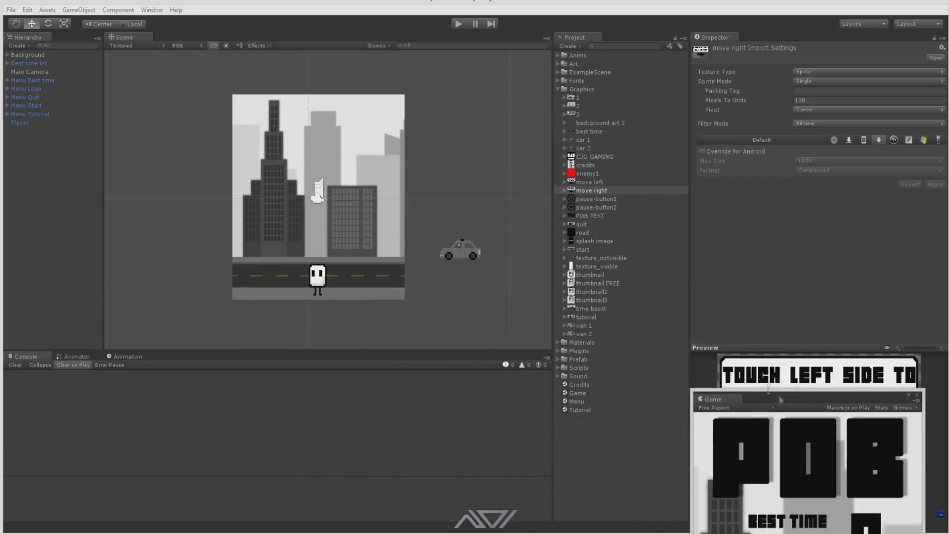
{"action": "left_click", "coordinate": [124, 356]}
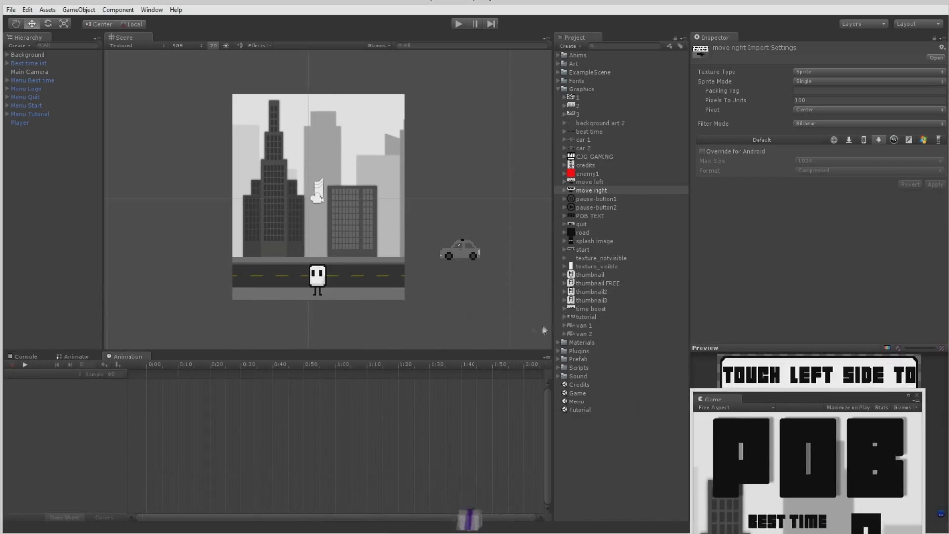
Step: Collapse Graphics and expand the Art > Player folder in the Project panel
{"action": "left_click", "coordinate": [560, 93]}
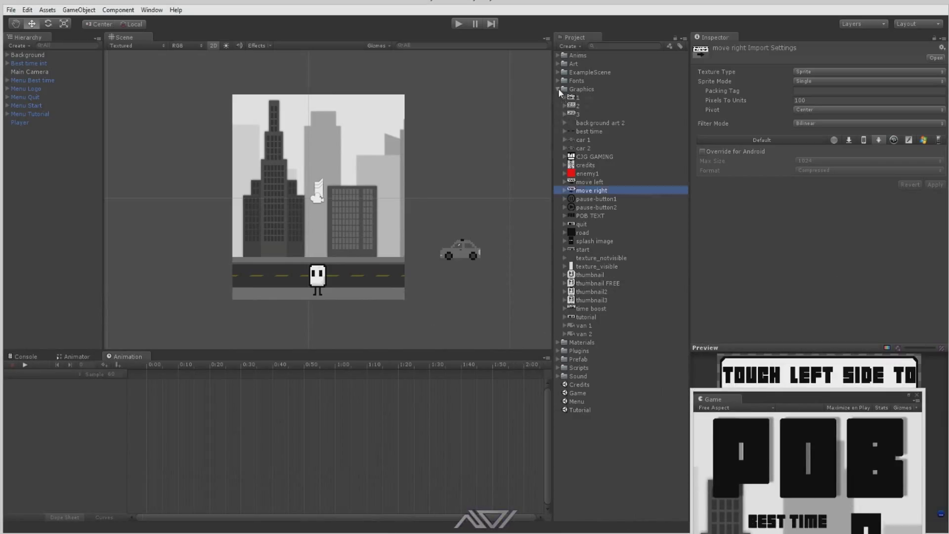
{"action": "left_click", "coordinate": [559, 90]}
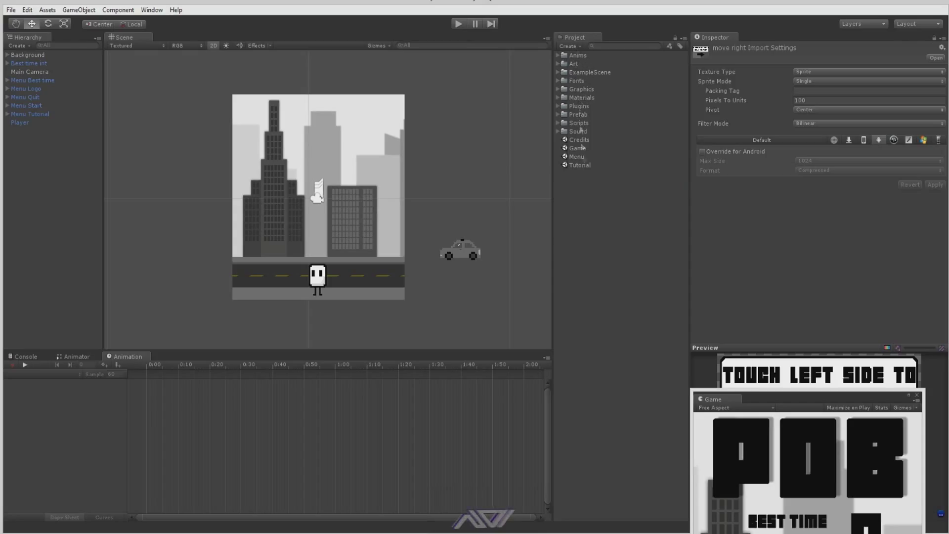
{"action": "left_click", "coordinate": [578, 56]}
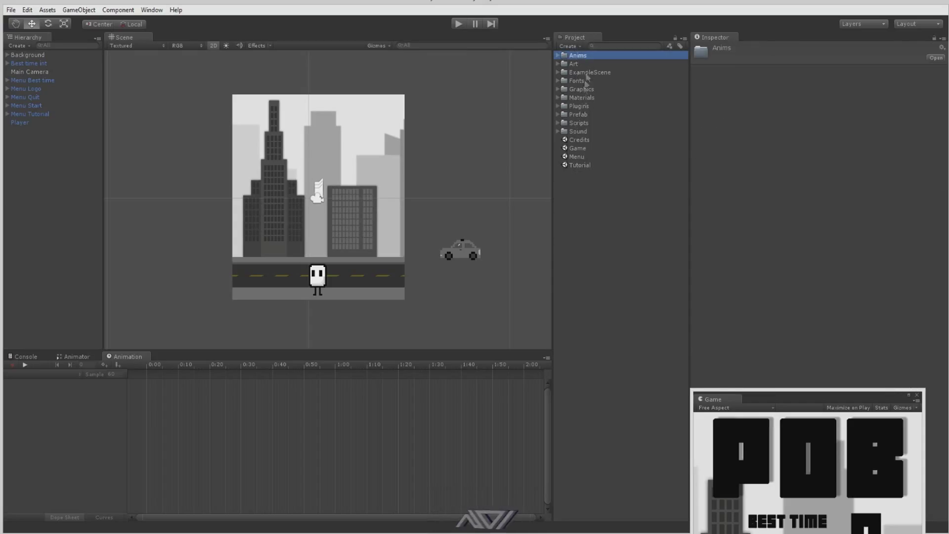
{"action": "left_click", "coordinate": [558, 81]}
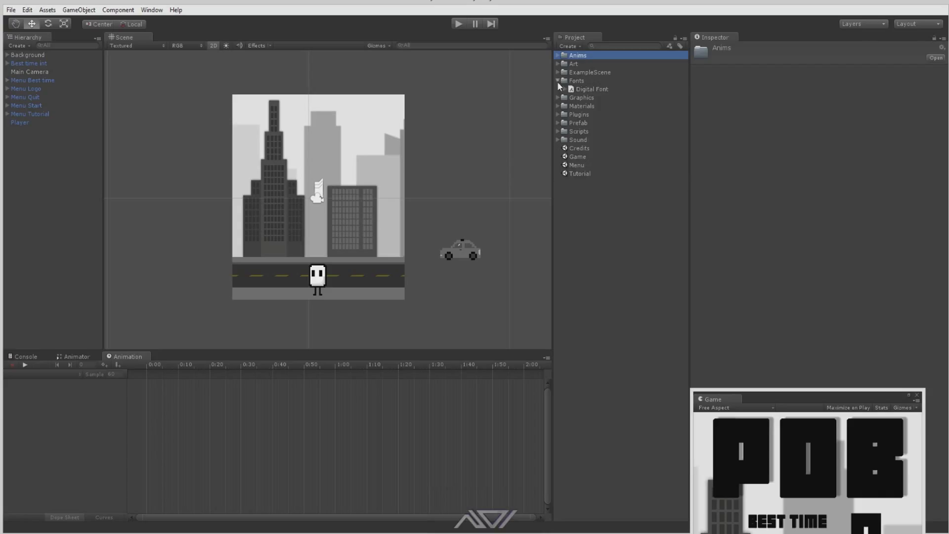
{"action": "left_click", "coordinate": [559, 81]}
{"action": "left_click", "coordinate": [558, 64]}
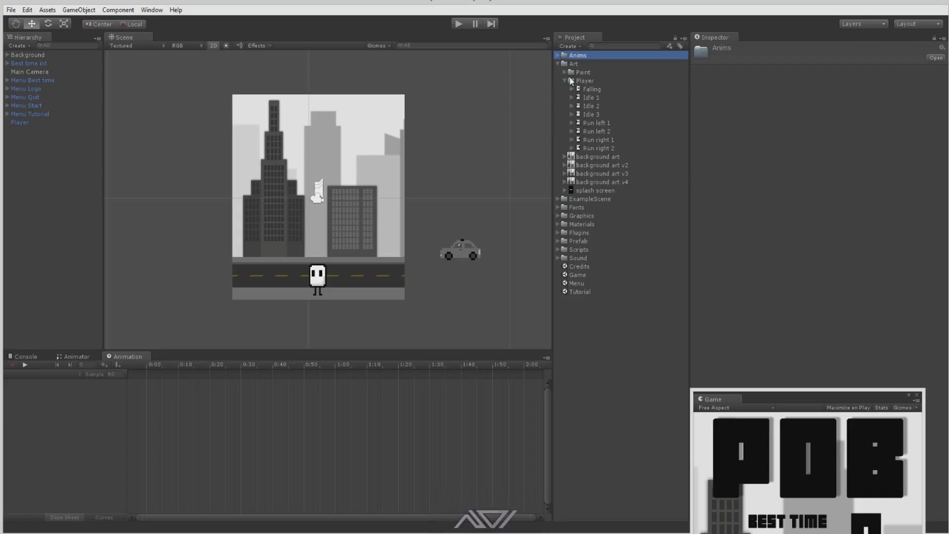
{"action": "left_click", "coordinate": [565, 80]}
{"action": "left_click", "coordinate": [565, 81]}
Step: Select the Idle 1 and Idle 2 sprites and drag them into the Hierarchy to create an animation
{"action": "left_click", "coordinate": [592, 89]}
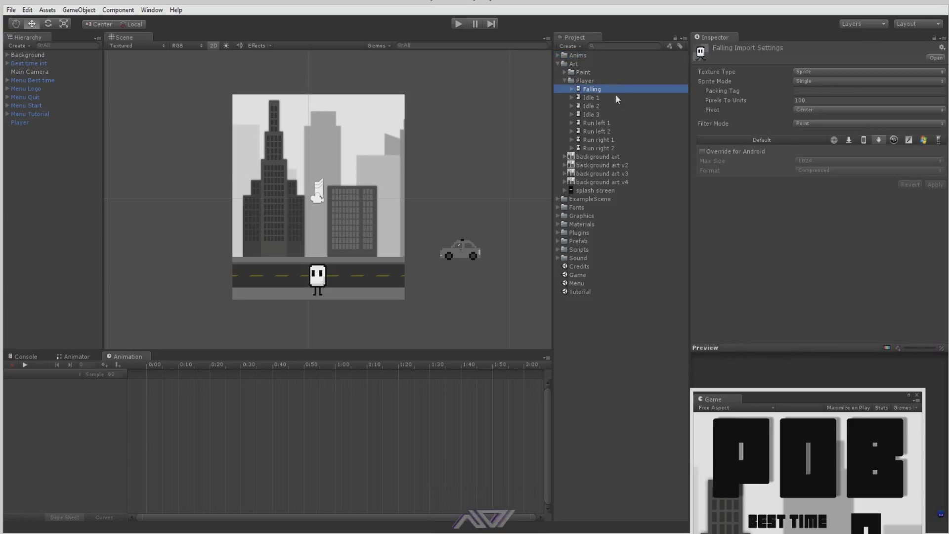
{"action": "left_click", "coordinate": [574, 64]}
{"action": "left_click", "coordinate": [596, 131]}
{"action": "left_click", "coordinate": [592, 114]}
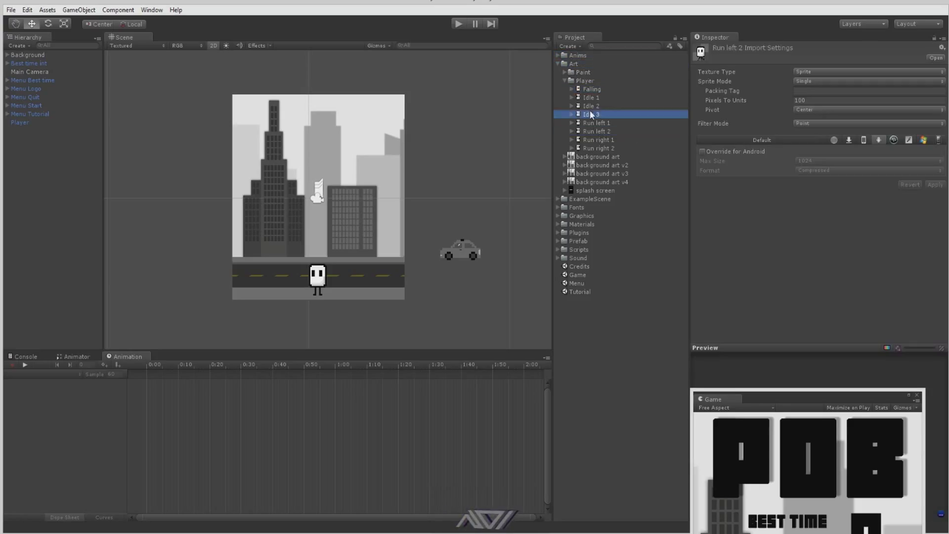
{"action": "key", "text": "Up"}
{"action": "key", "text": "Up"}
{"action": "left_click", "coordinate": [599, 106], "text": "shift"}
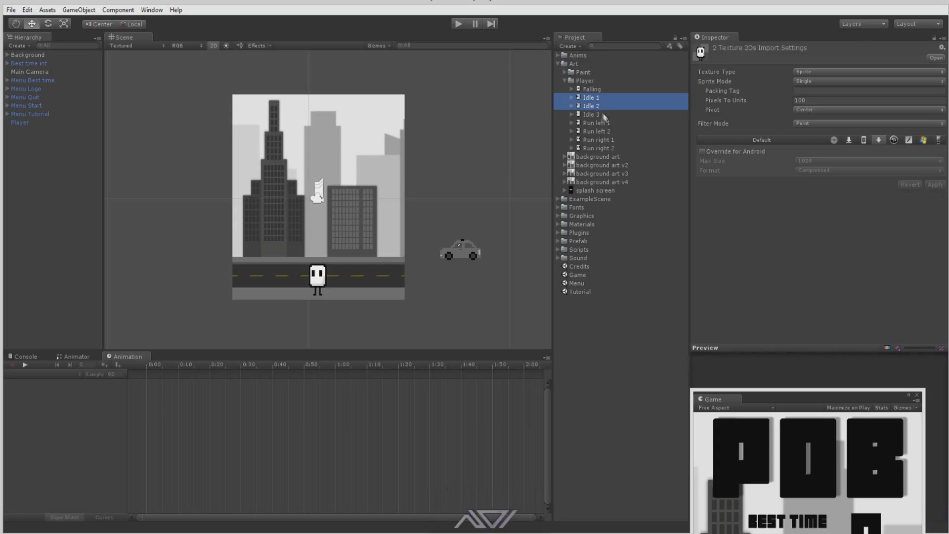
{"action": "left_click_drag", "start_coordinate": [598, 106], "coordinate": [53, 185]}
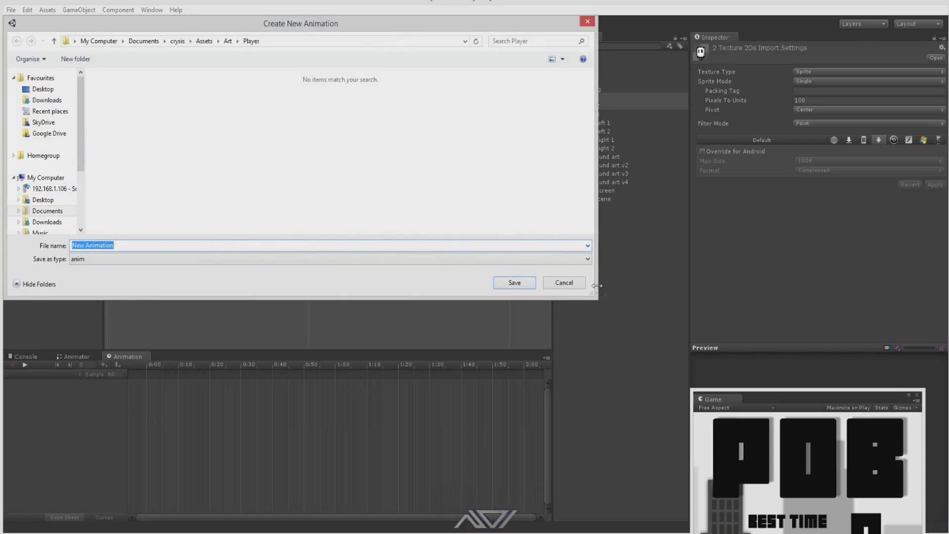
Step: Cancel the save prompt and start a new empty scene, discarding the Menu scene's changes
{"action": "left_click", "coordinate": [563, 282]}
{"action": "left_click", "coordinate": [648, 257]}
{"action": "left_click", "coordinate": [558, 64]}
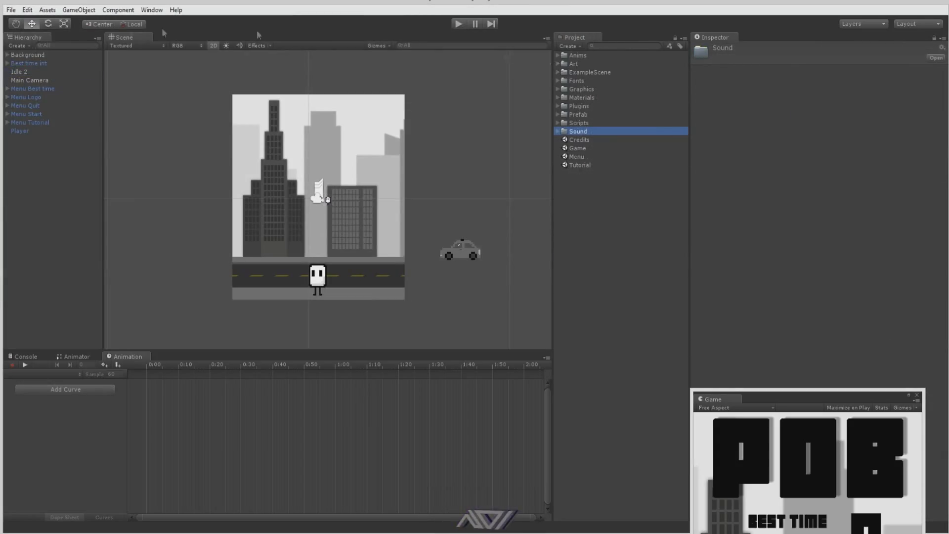
{"action": "left_click", "coordinate": [11, 10]}
{"action": "left_click", "coordinate": [25, 18]}
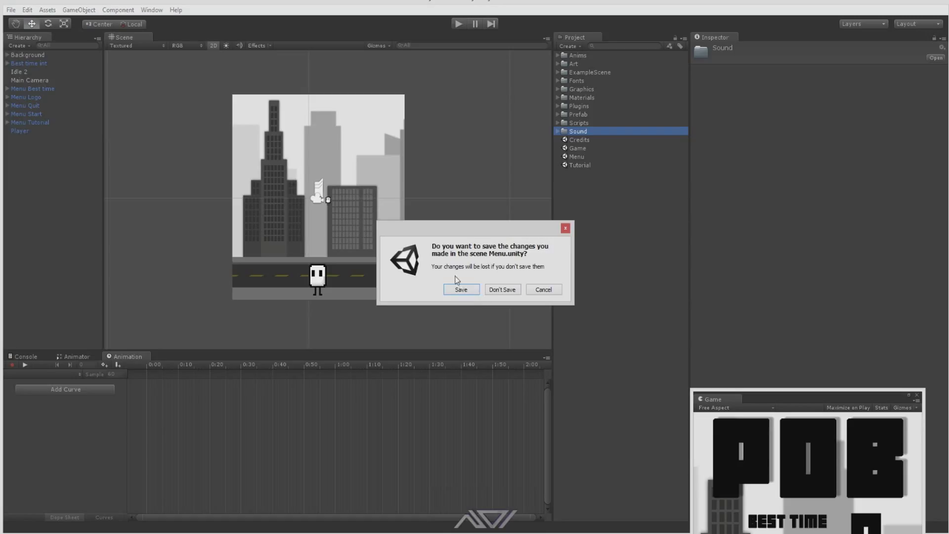
{"action": "left_click", "coordinate": [498, 289]}
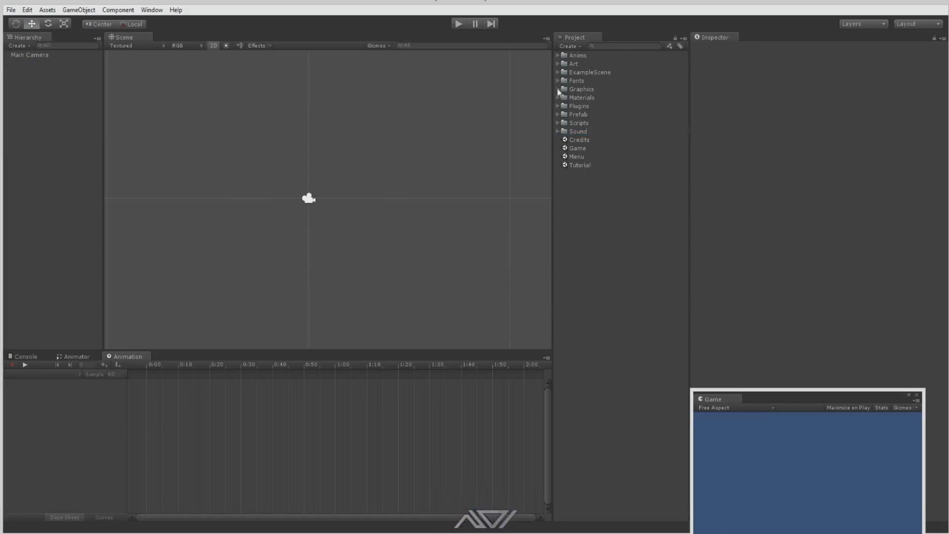
Step: Drag the Idle 1 and Idle 2 sprites into the scene and save the clip as New Animation in Assets
{"action": "left_click", "coordinate": [557, 64]}
{"action": "left_click", "coordinate": [591, 97]}
{"action": "left_click", "coordinate": [593, 106], "text": "shift"}
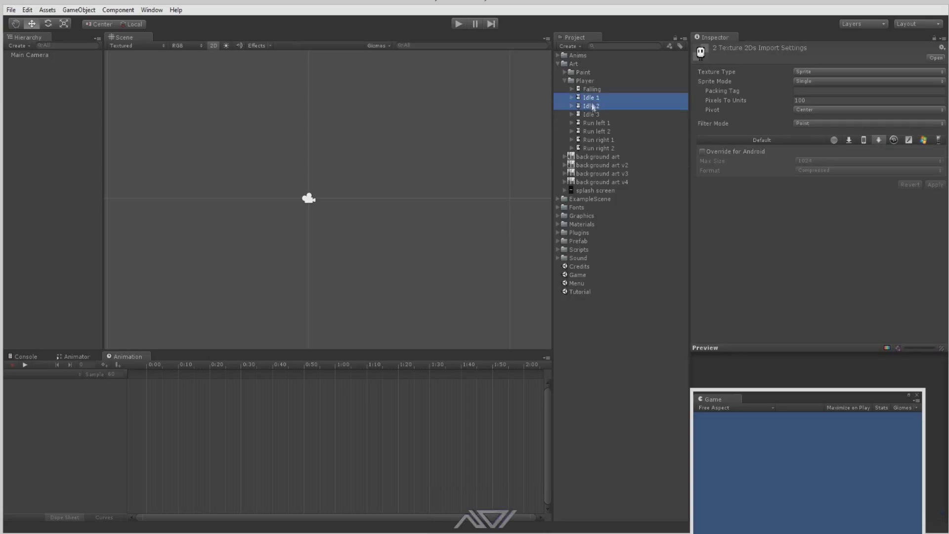
{"action": "left_click_drag", "start_coordinate": [586, 114], "coordinate": [44, 254]}
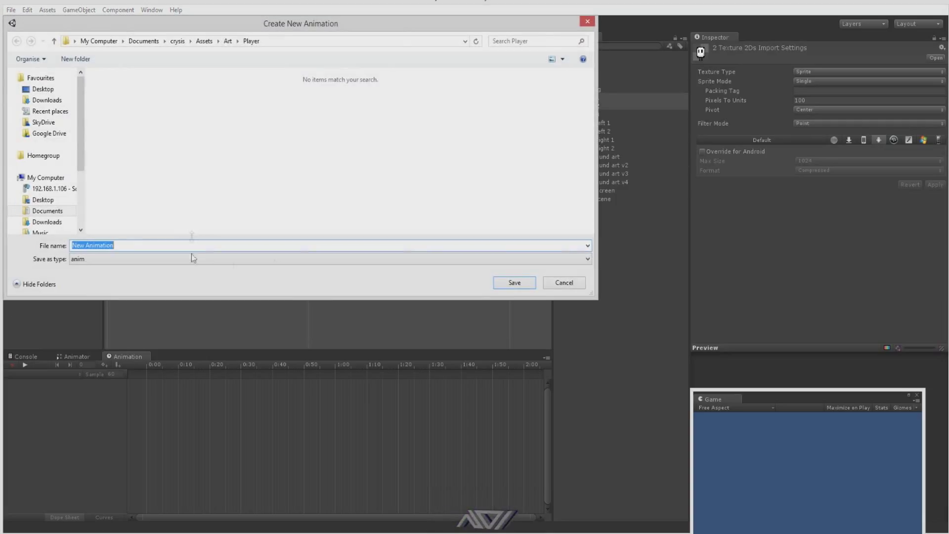
{"action": "left_click", "coordinate": [204, 41]}
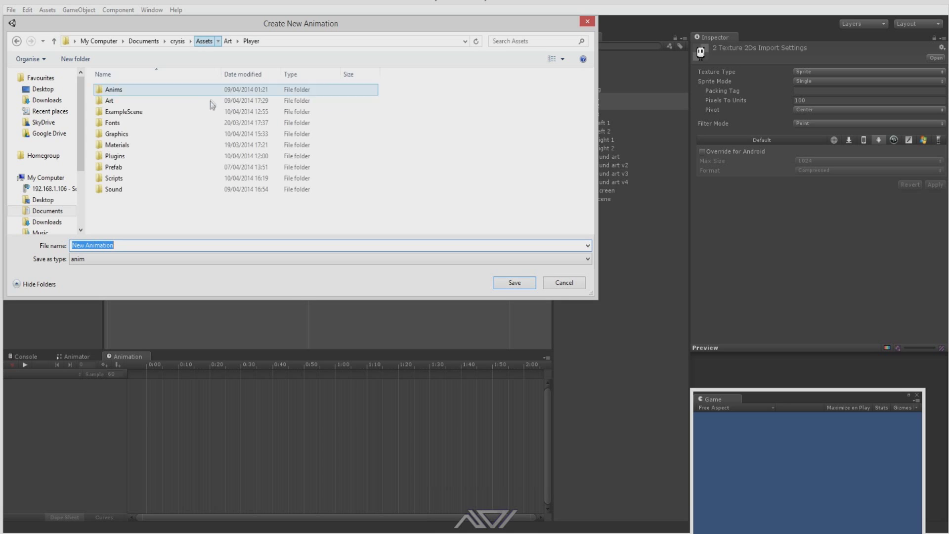
{"action": "left_click", "coordinate": [530, 282]}
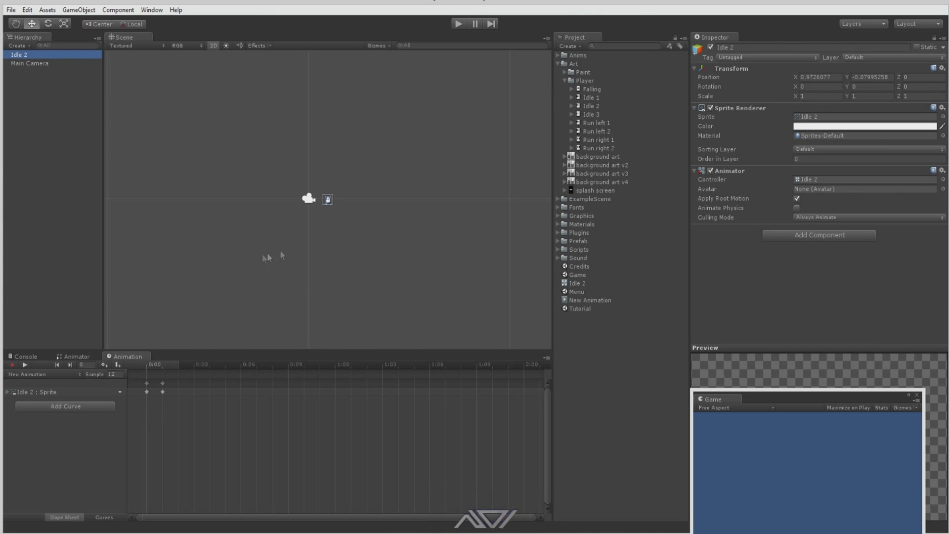
Step: Move the game view aside and play back the idle animation in the Animation window
{"action": "left_click_drag", "start_coordinate": [811, 395], "coordinate": [482, 225]}
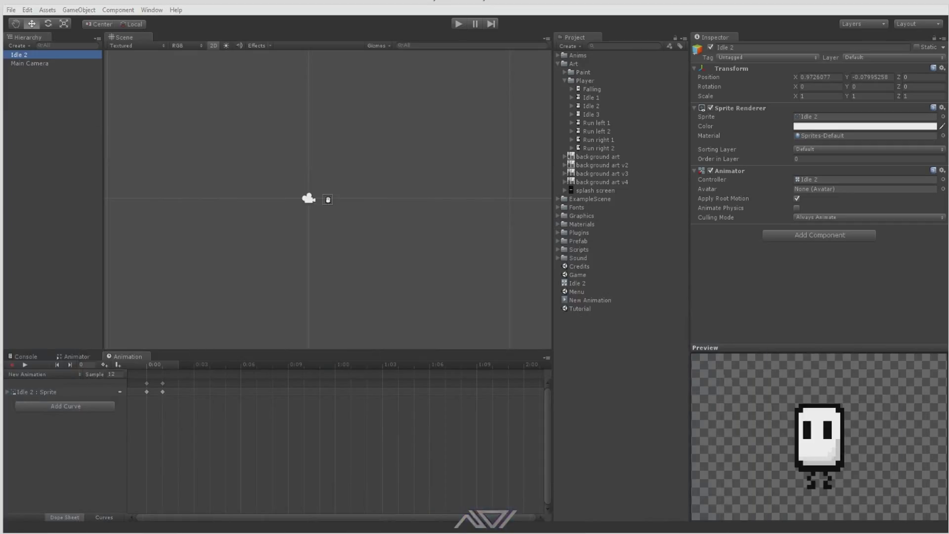
{"action": "left_click", "coordinate": [24, 365]}
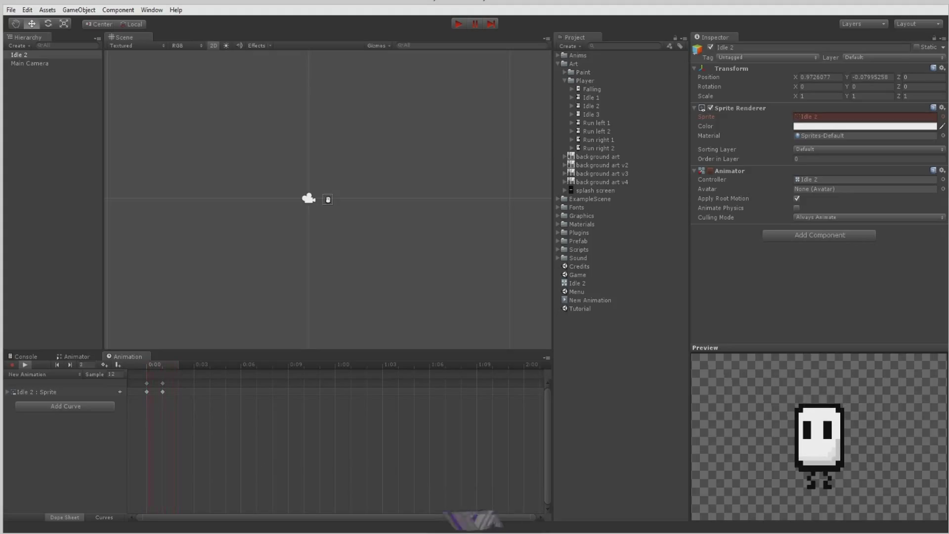
{"action": "scroll", "coordinate": [359, 224], "scroll_direction": "up", "scroll_amount": 5}
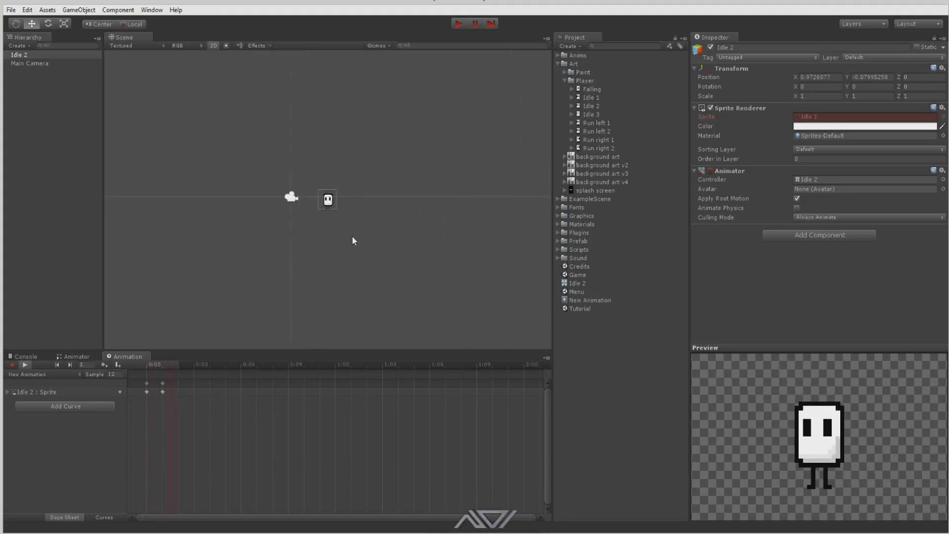
{"action": "scroll", "coordinate": [450, 271], "scroll_direction": "up", "scroll_amount": 8}
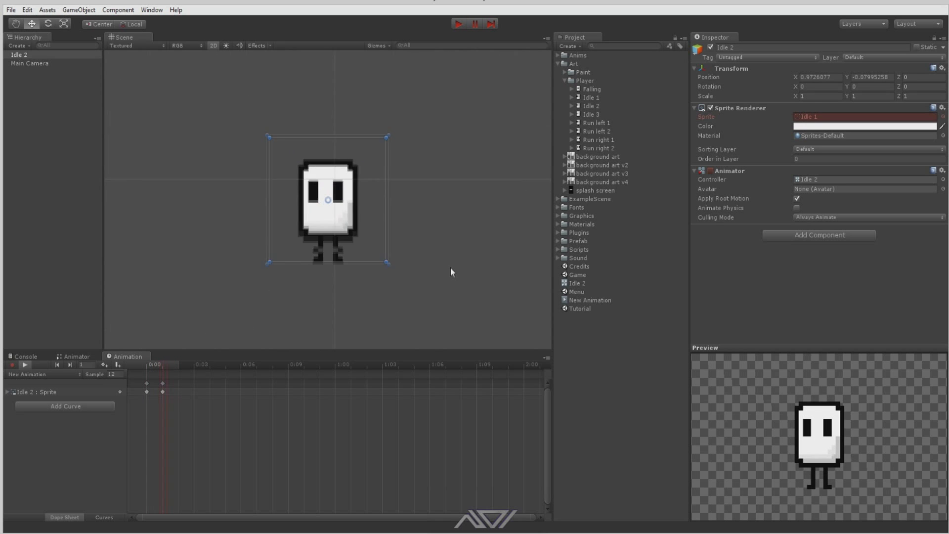
{"action": "scroll", "coordinate": [466, 235], "scroll_direction": "down", "scroll_amount": 3}
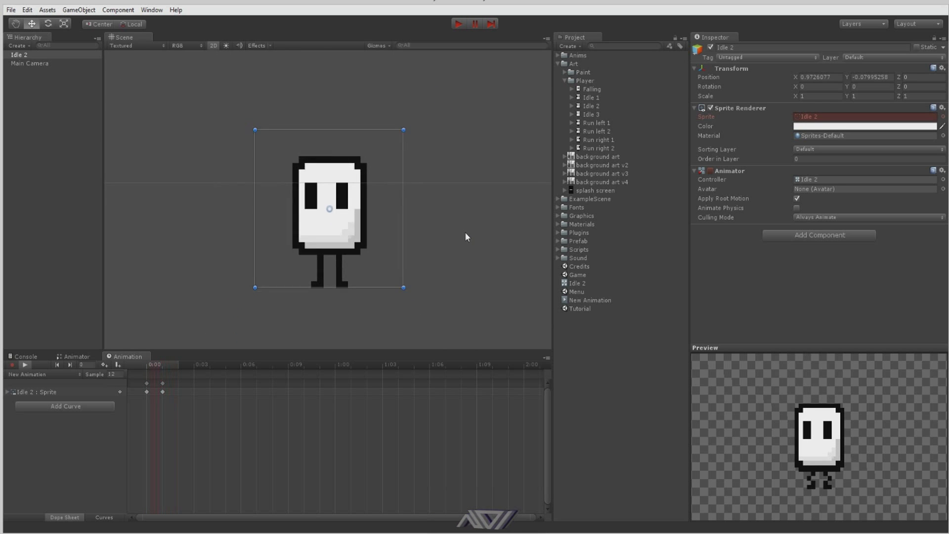
{"action": "key", "text": "w"}
Step: Change the clip's sample rate from 12 to 6 and view the running game
{"action": "left_click", "coordinate": [113, 375]}
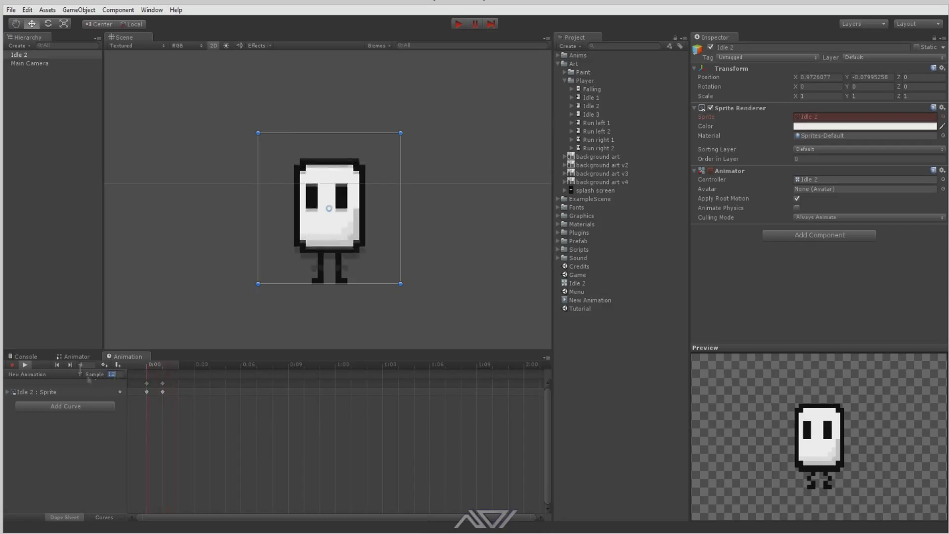
{"action": "type", "text": "126"}
{"action": "double_click", "coordinate": [112, 374]}
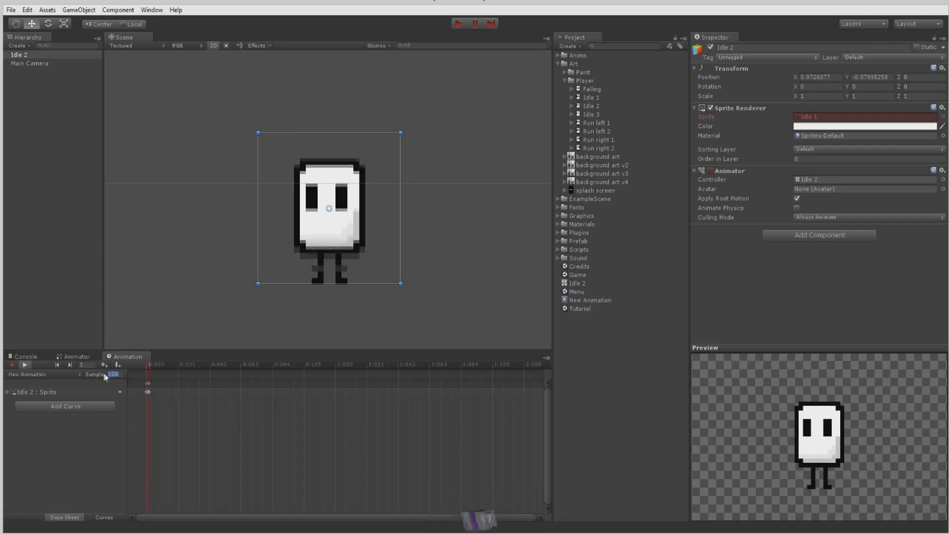
{"action": "type", "text": "6"}
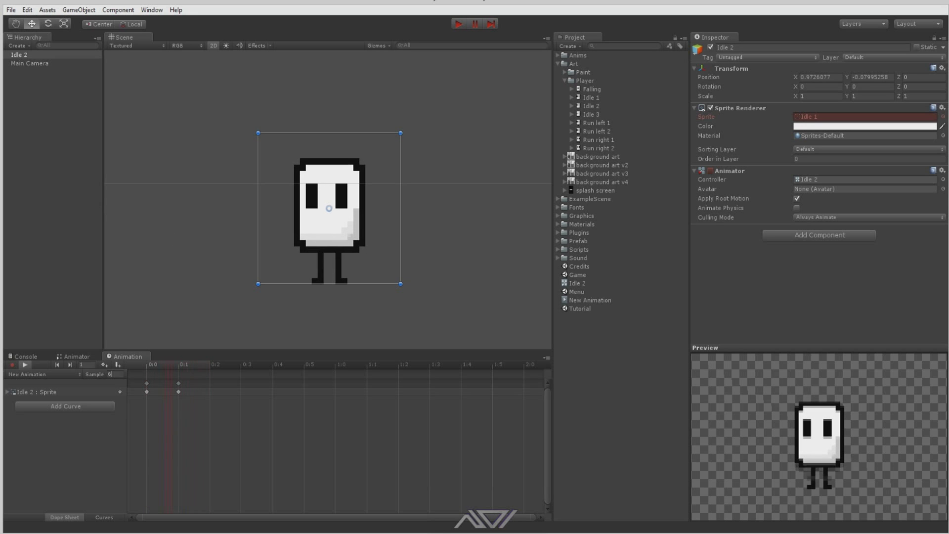
{"action": "key", "text": "ctrl+2"}
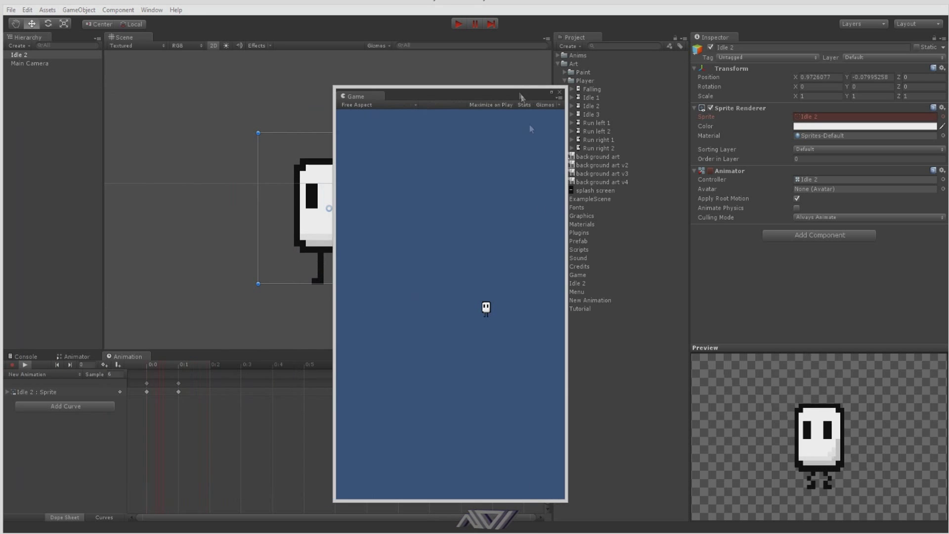
Step: Stop Play mode, collapse the Art folder, and look at the New Animation clip and Plugins folder
{"action": "key", "text": "ctrl+p"}
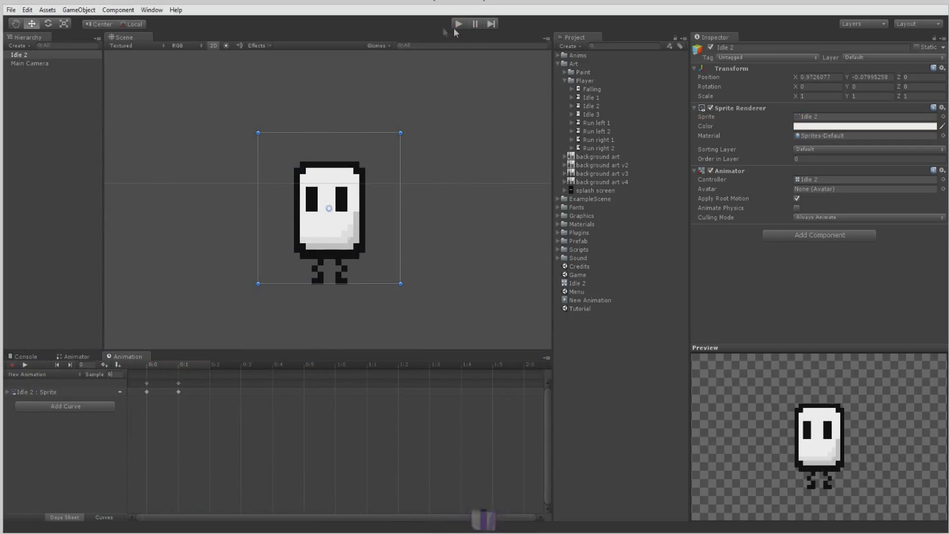
{"action": "left_click", "coordinate": [558, 64]}
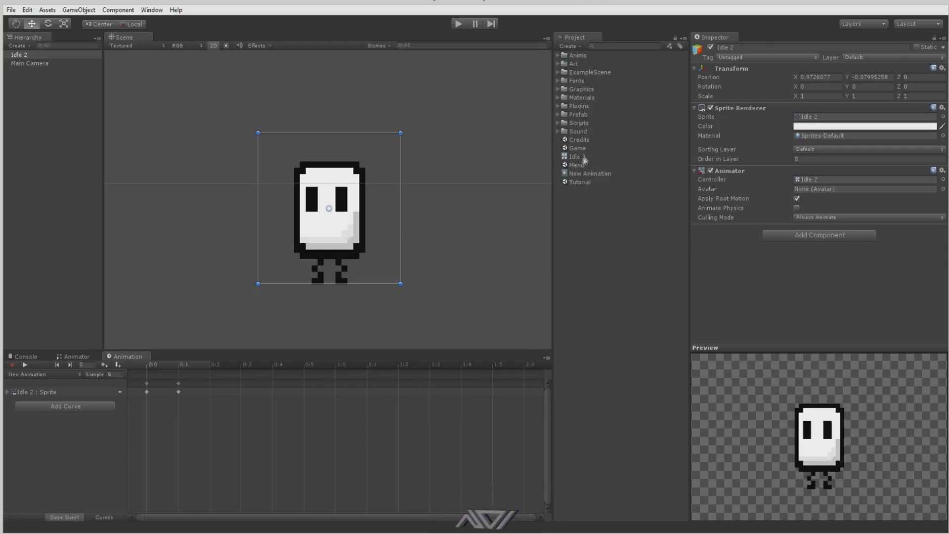
{"action": "left_click", "coordinate": [576, 173]}
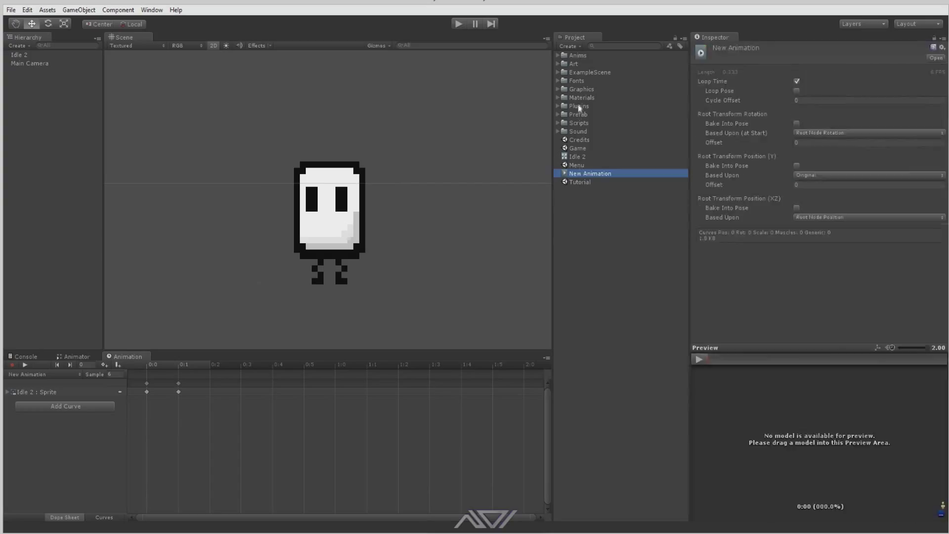
{"action": "left_click", "coordinate": [578, 105]}
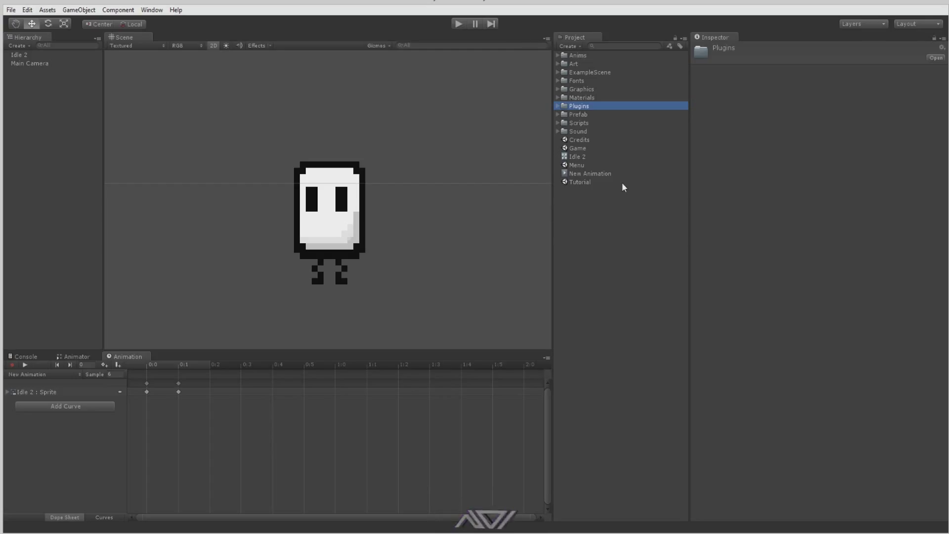
Step: Expand the Sound folder and inspect the button, nes-10-06, powerup and right clips
{"action": "left_click", "coordinate": [578, 132]}
{"action": "left_click", "coordinate": [558, 132]}
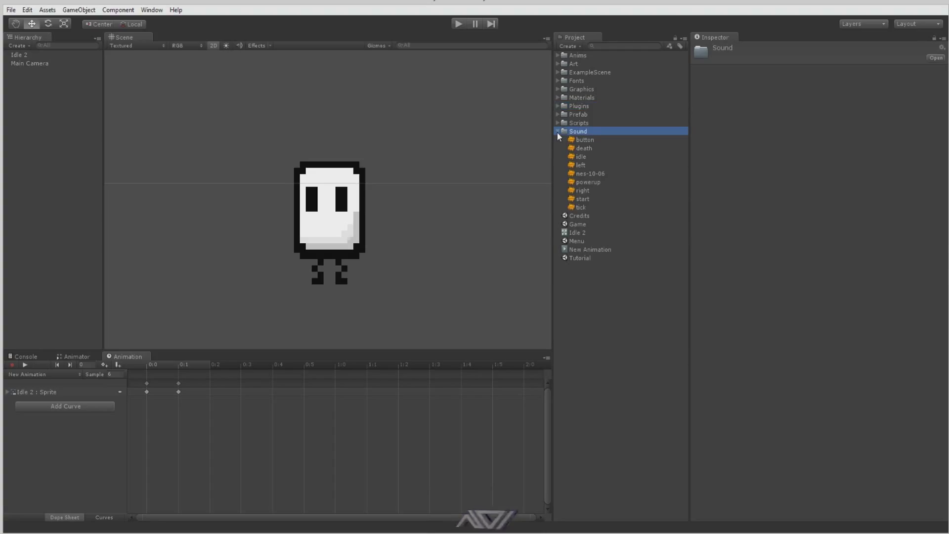
{"action": "left_click", "coordinate": [584, 141]}
{"action": "left_click", "coordinate": [590, 174]}
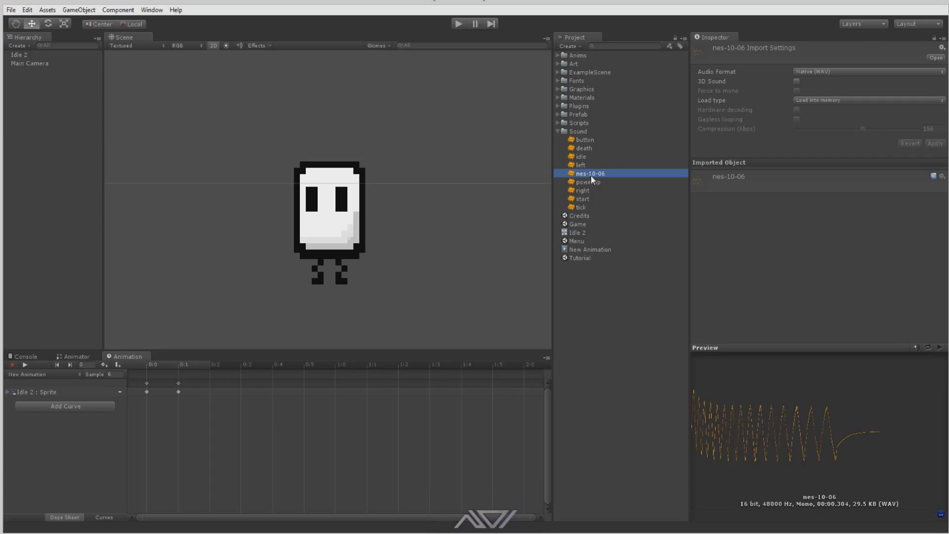
{"action": "left_click", "coordinate": [589, 182]}
{"action": "left_click", "coordinate": [587, 191]}
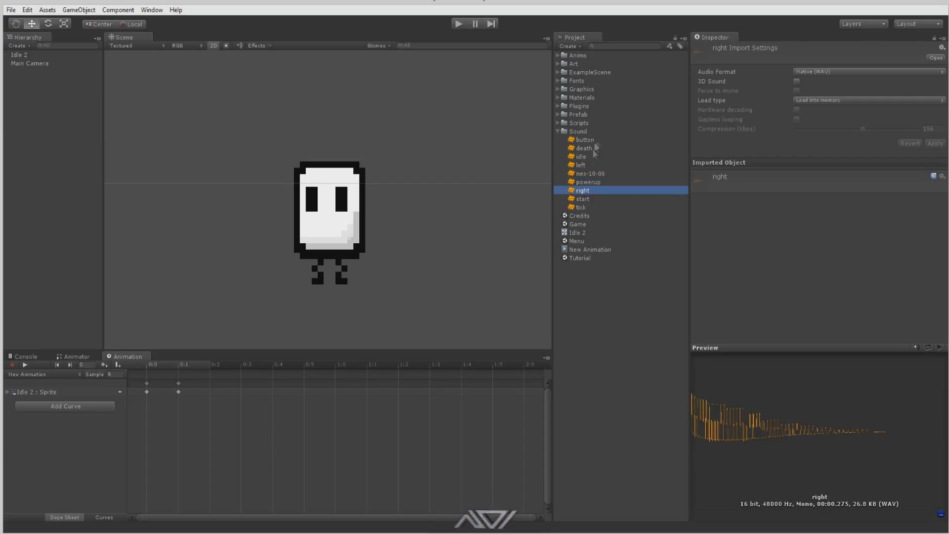
{"action": "left_click", "coordinate": [558, 132]}
Step: Expand Scripts and view the right_Movementv2, Quit and show_Ad script code
{"action": "left_click", "coordinate": [558, 122]}
{"action": "left_click", "coordinate": [599, 215]}
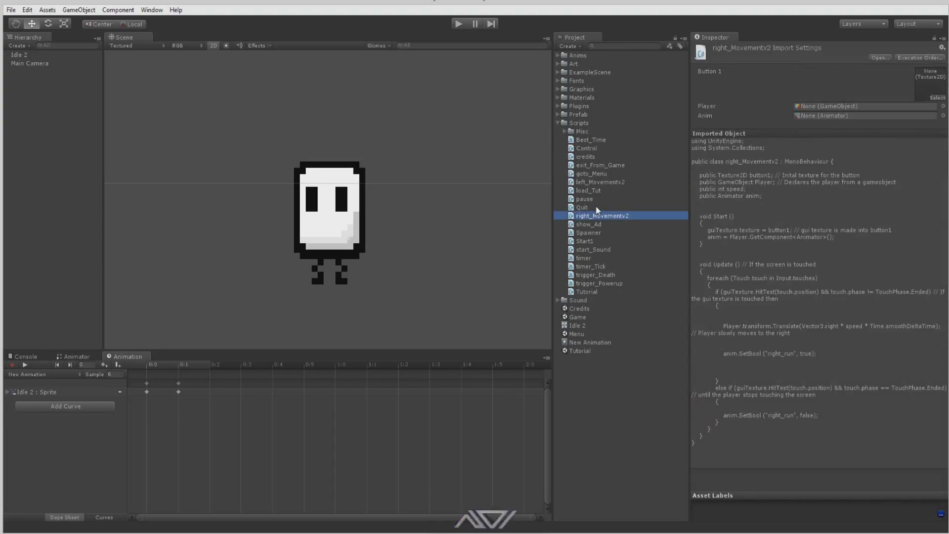
{"action": "left_click", "coordinate": [596, 208]}
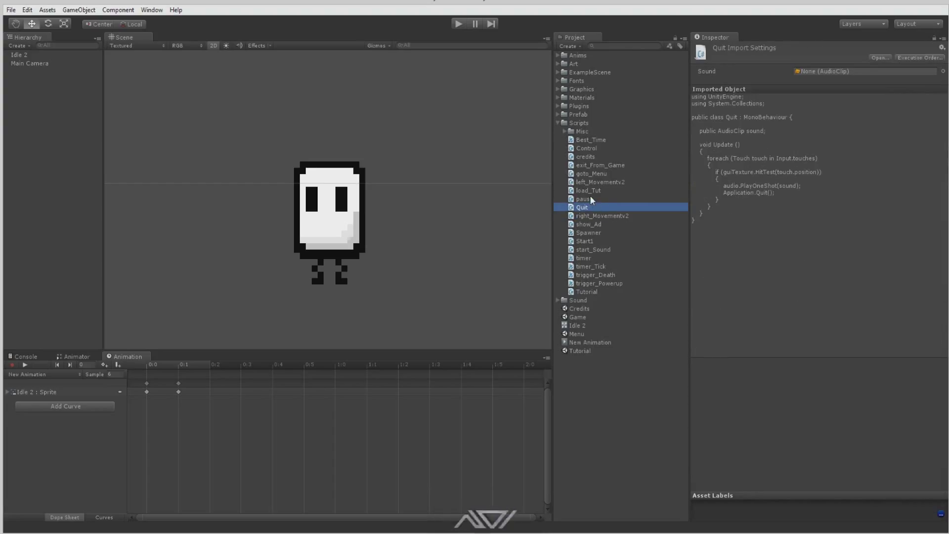
{"action": "left_click", "coordinate": [584, 226]}
Step: Read through the Spawner script's enemy-spawning code, briefly comparing left_Movementv2
{"action": "left_click", "coordinate": [587, 233]}
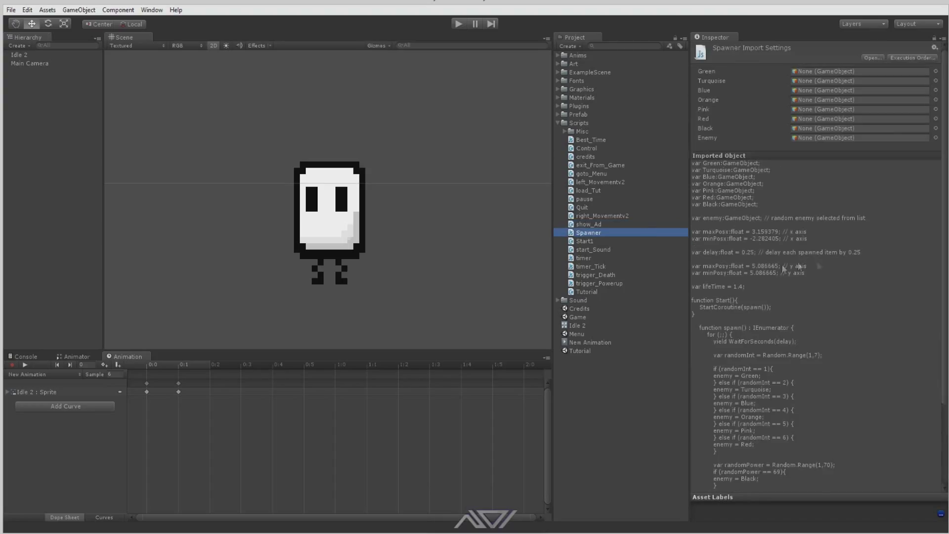
{"action": "scroll", "coordinate": [859, 271], "scroll_direction": "down", "scroll_amount": 5}
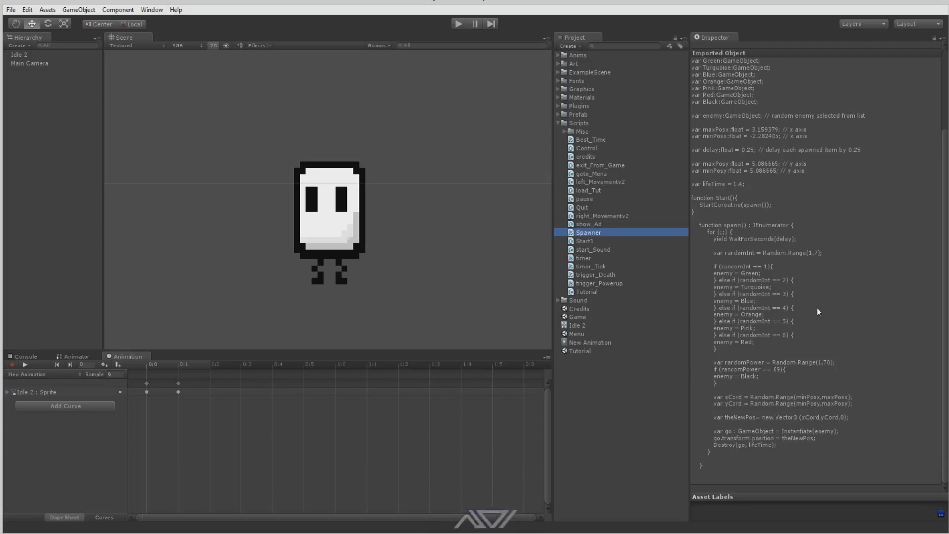
{"action": "scroll", "coordinate": [816, 306], "scroll_direction": "up", "scroll_amount": 3}
{"action": "scroll", "coordinate": [789, 223], "scroll_direction": "down", "scroll_amount": 3}
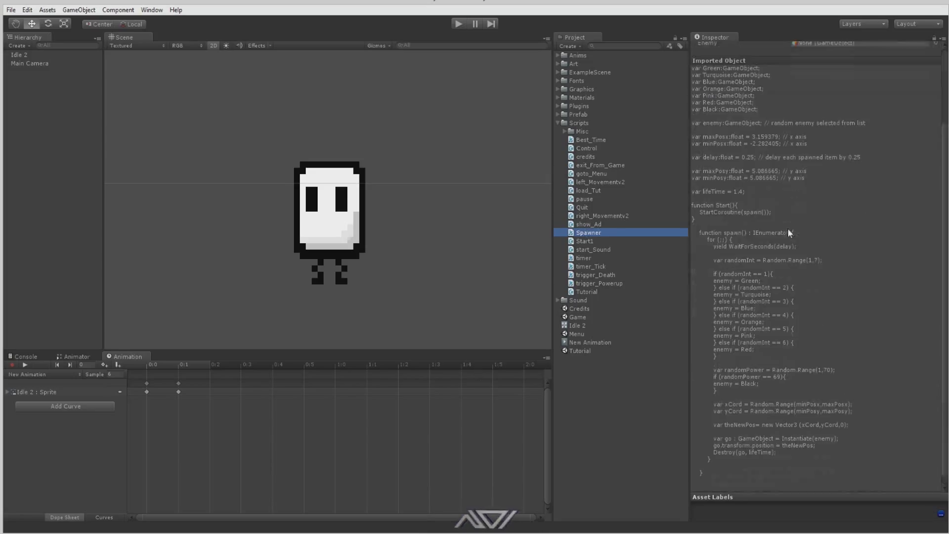
{"action": "scroll", "coordinate": [790, 228], "scroll_direction": "up", "scroll_amount": 3}
{"action": "scroll", "coordinate": [791, 231], "scroll_direction": "down", "scroll_amount": 1}
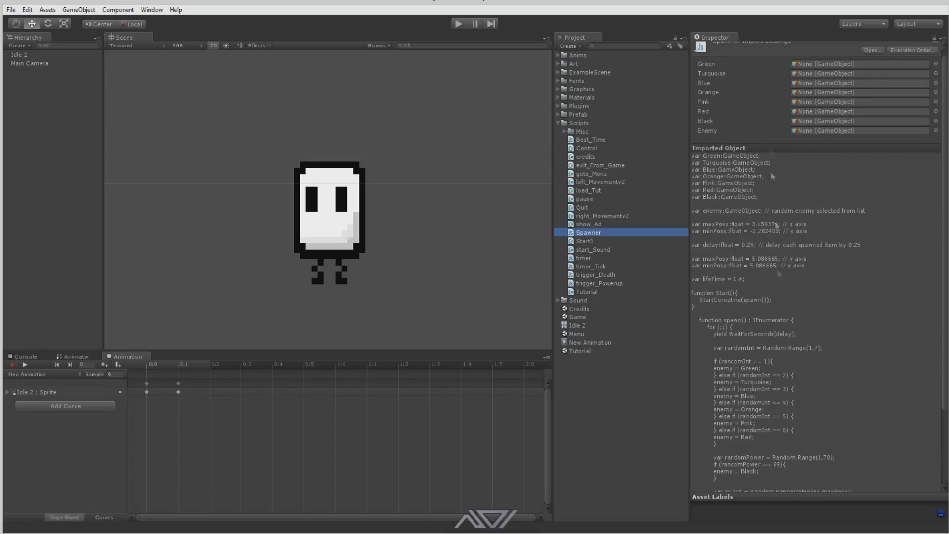
{"action": "left_click", "coordinate": [636, 182]}
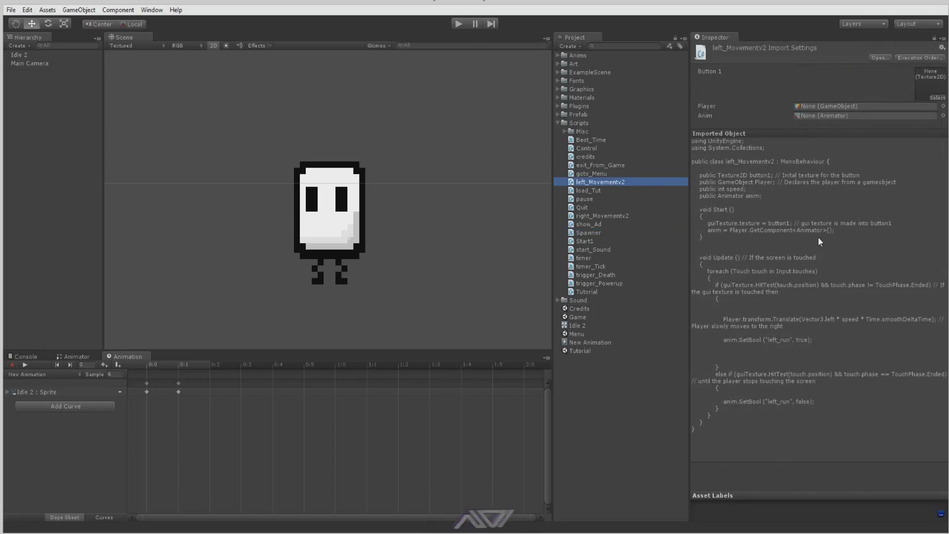
{"action": "left_click", "coordinate": [597, 233]}
{"action": "scroll", "coordinate": [783, 297], "scroll_direction": "down", "scroll_amount": 5}
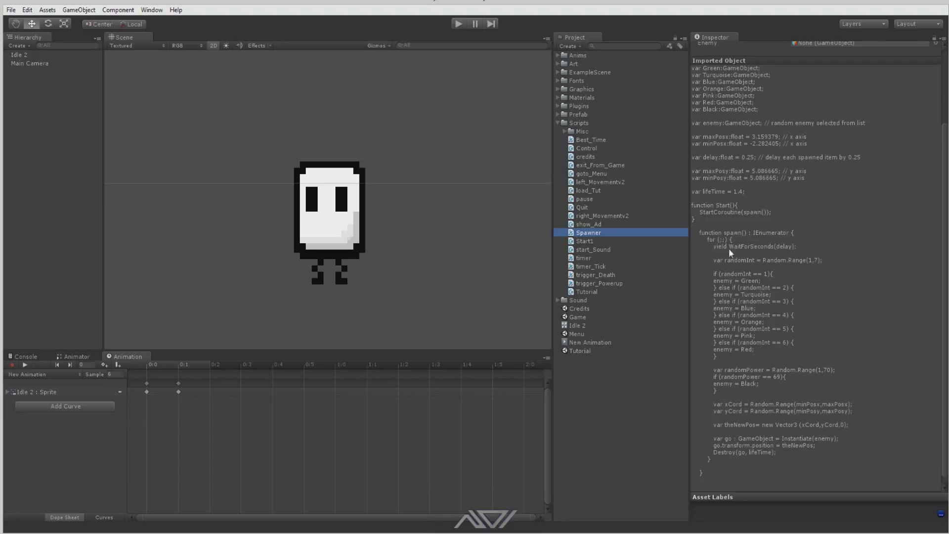
{"action": "scroll", "coordinate": [807, 320], "scroll_direction": "down", "scroll_amount": 1}
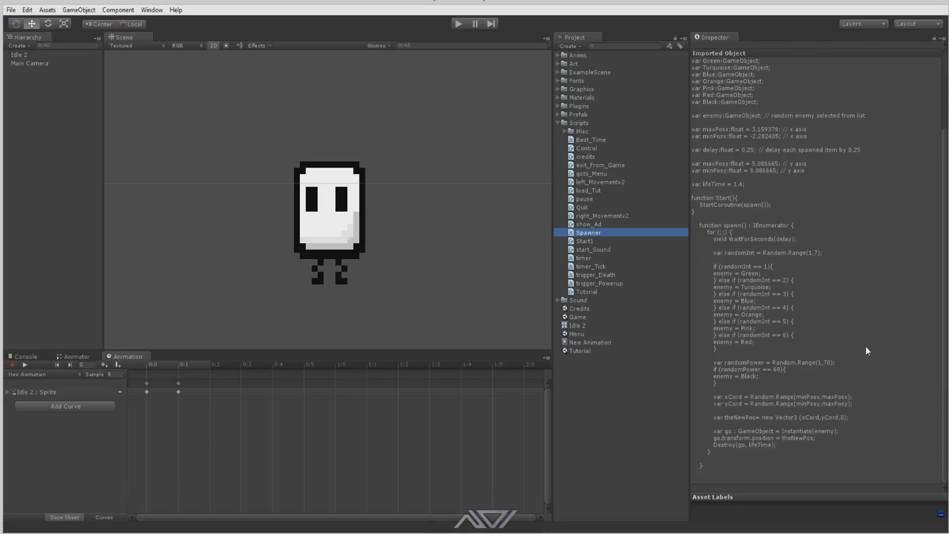
Step: Collapse the Scripts folder and delete the Idle 2 animation asset
{"action": "left_click", "coordinate": [560, 123]}
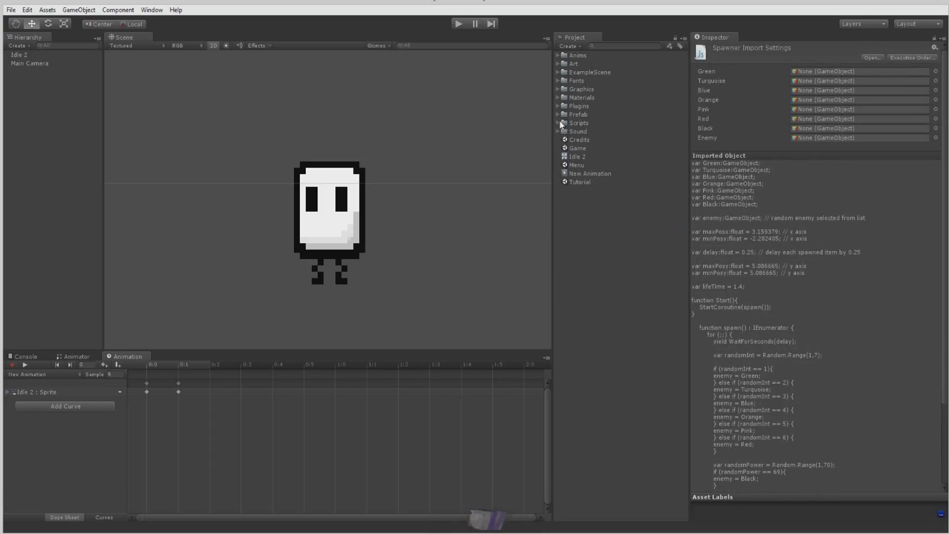
{"action": "left_click", "coordinate": [583, 155]}
{"action": "key", "text": "Delete"}
Step: Confirm deleting Idle 2, then delete the New Animation asset too
{"action": "key", "text": "Return"}
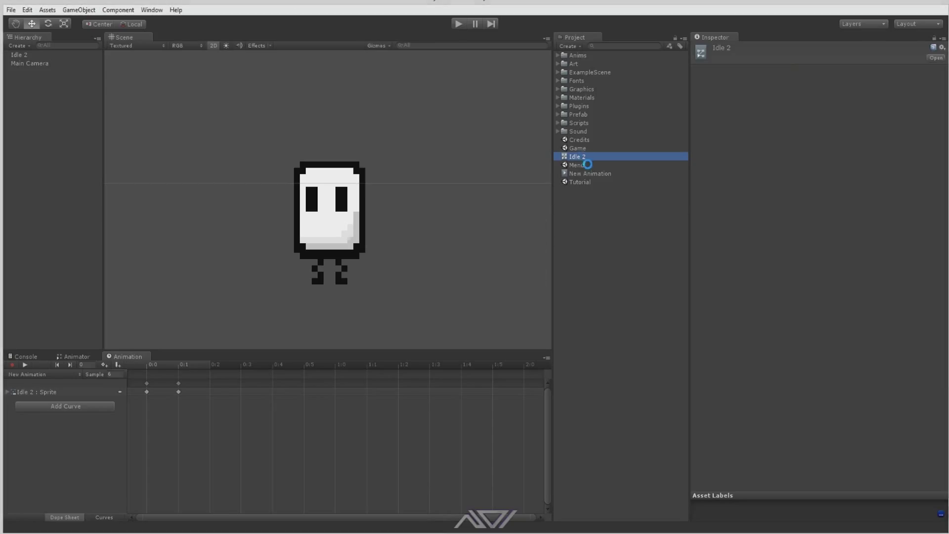
{"action": "left_click", "coordinate": [586, 166]}
{"action": "key", "text": "Delete"}
{"action": "key", "text": "Return"}
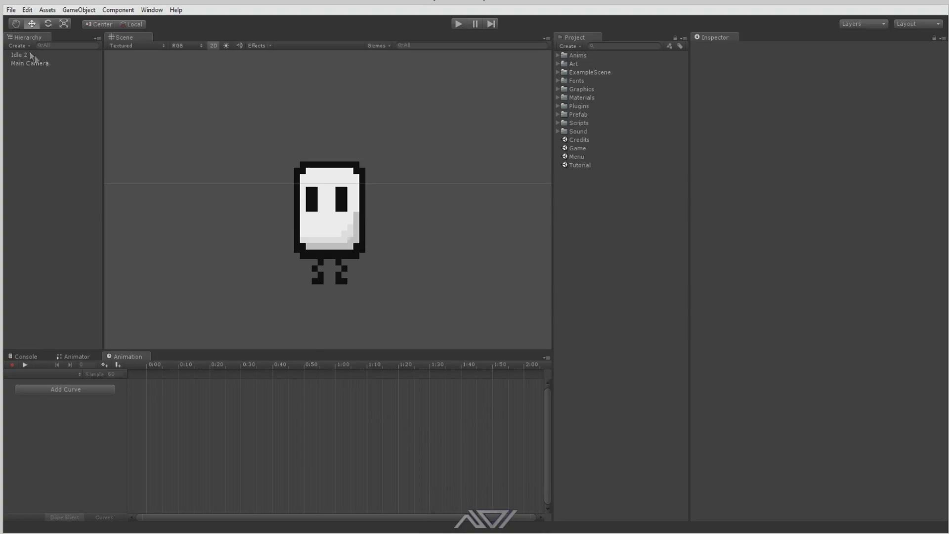
Step: Open the Menu scene without saving, frame the city backdrop, and switch the Scene view to 3D
{"action": "double_click", "coordinate": [578, 157]}
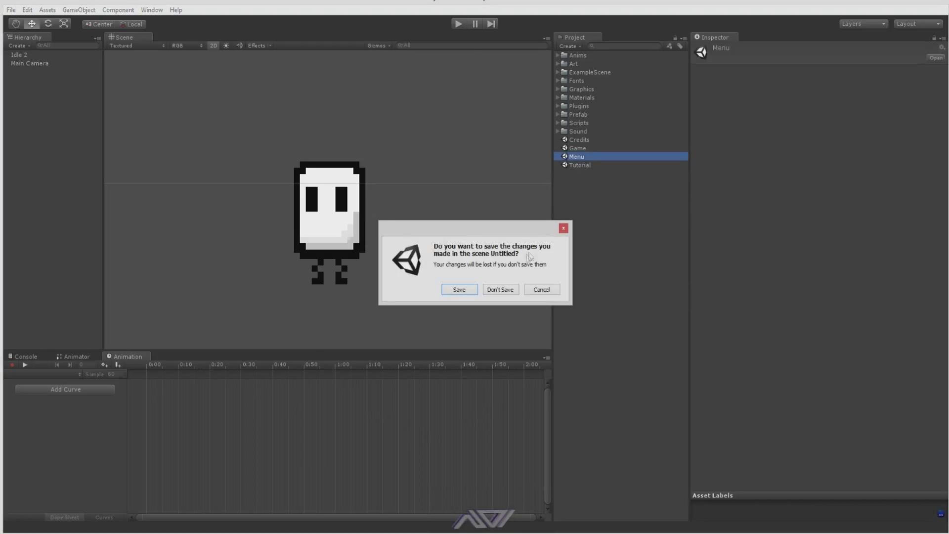
{"action": "left_click", "coordinate": [500, 289]}
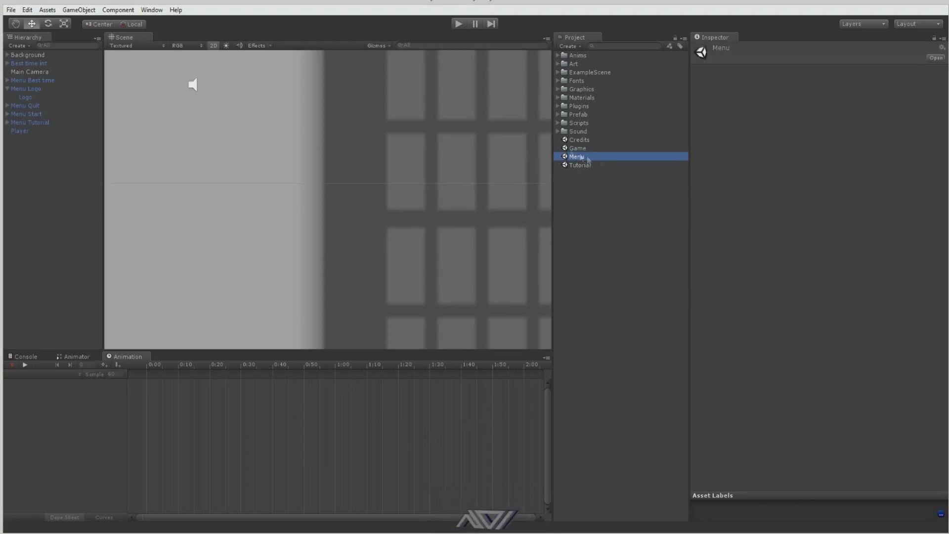
{"action": "left_click", "coordinate": [408, 239]}
{"action": "scroll", "coordinate": [408, 240], "scroll_direction": "down", "scroll_amount": 6}
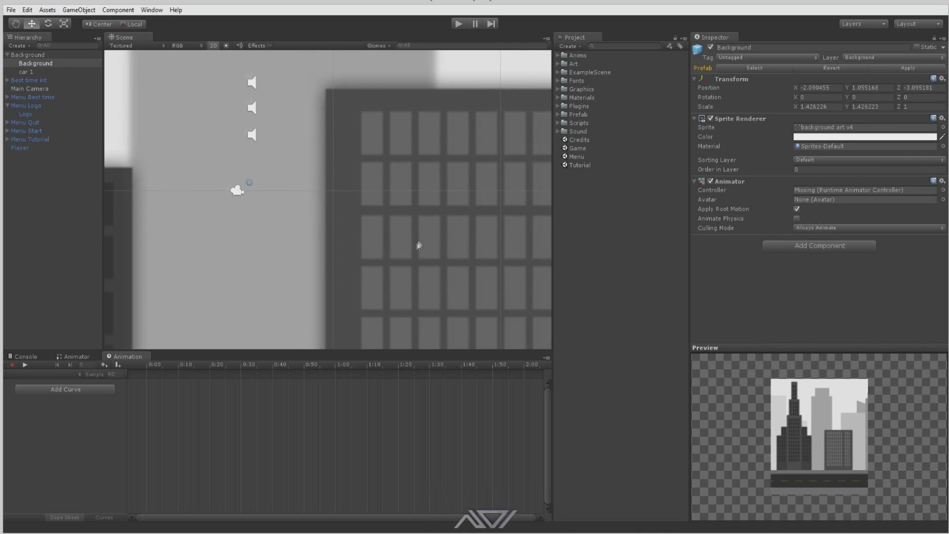
{"action": "scroll", "coordinate": [418, 239], "scroll_direction": "down", "scroll_amount": 5}
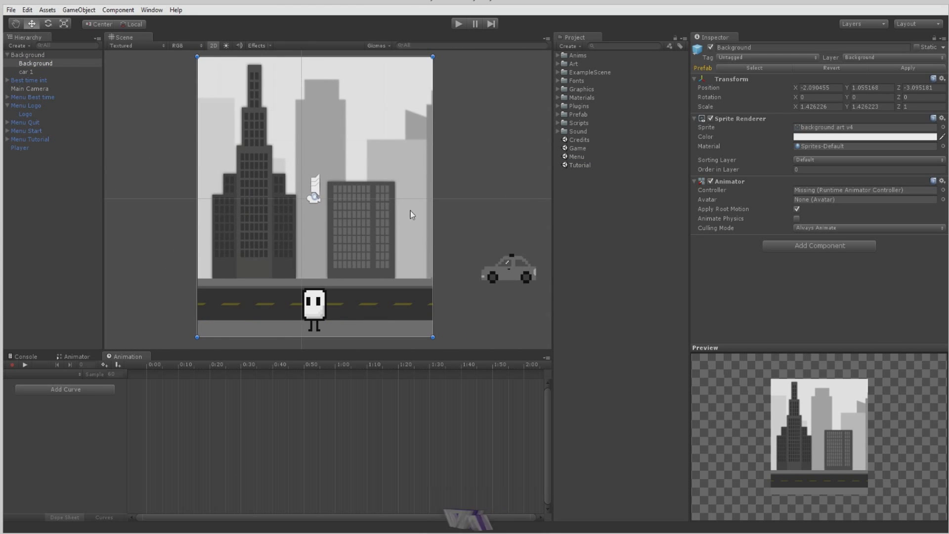
{"action": "middle_click_drag", "start_coordinate": [411, 210], "coordinate": [446, 241]}
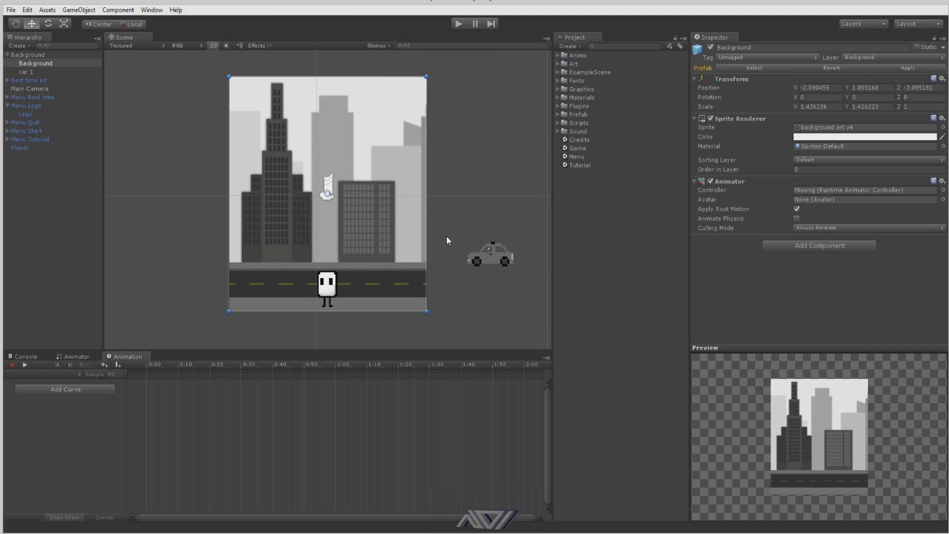
{"action": "left_click", "coordinate": [213, 45]}
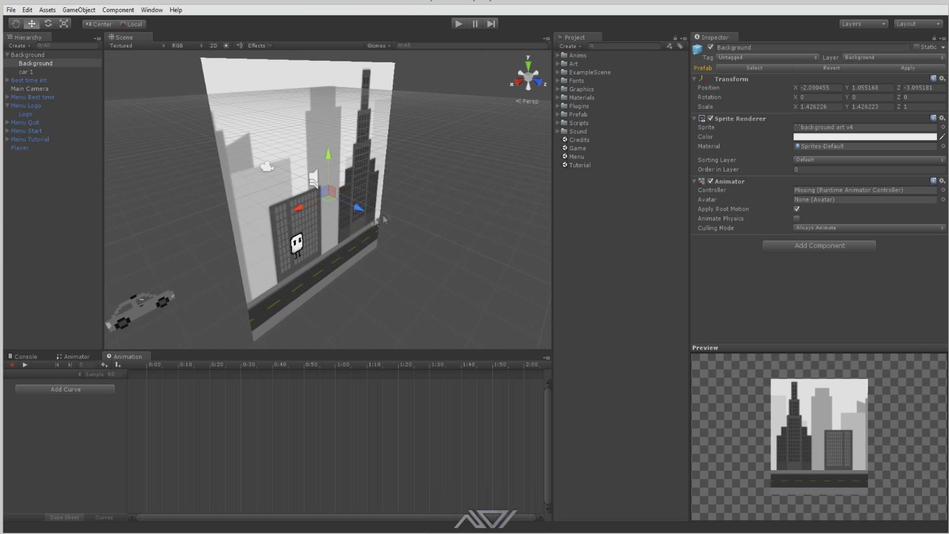
{"action": "right_click_drag", "start_coordinate": [384, 219], "coordinate": [381, 240]}
Step: Orbit to an angled view of the backdrop and start playing the Menu scene
{"action": "middle_click_drag", "start_coordinate": [381, 240], "coordinate": [366, 164]}
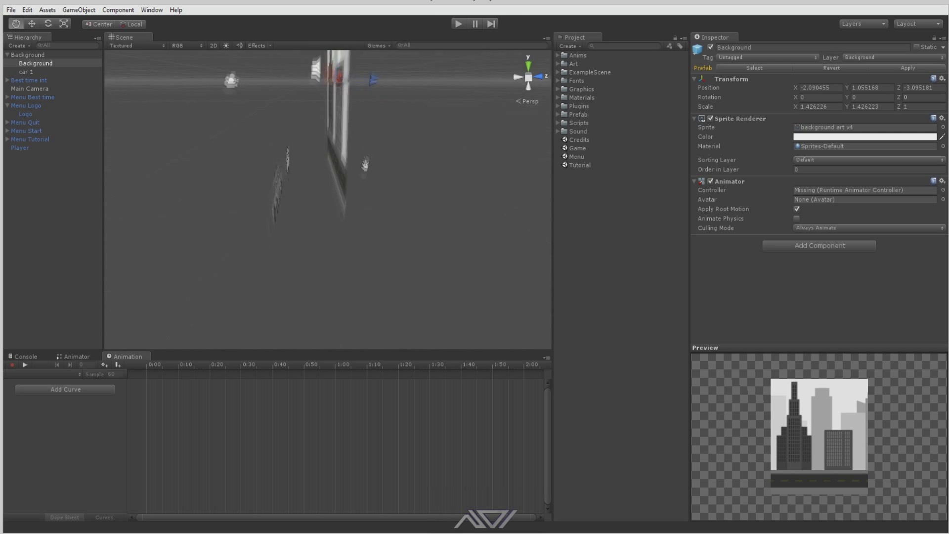
{"action": "right_click_drag", "start_coordinate": [365, 165], "coordinate": [497, 225]}
{"action": "left_click", "coordinate": [458, 25]}
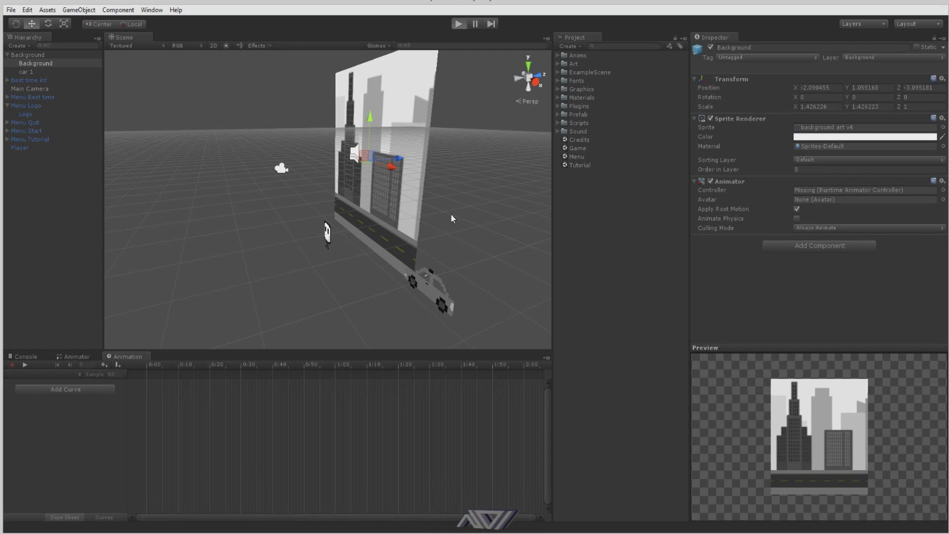
Step: Watch the car drive past the city backdrop while orbiting and zooming the running scene
{"action": "right_click_drag", "start_coordinate": [493, 200], "coordinate": [407, 267]}
{"action": "scroll", "coordinate": [408, 263], "scroll_direction": "up", "scroll_amount": 2}
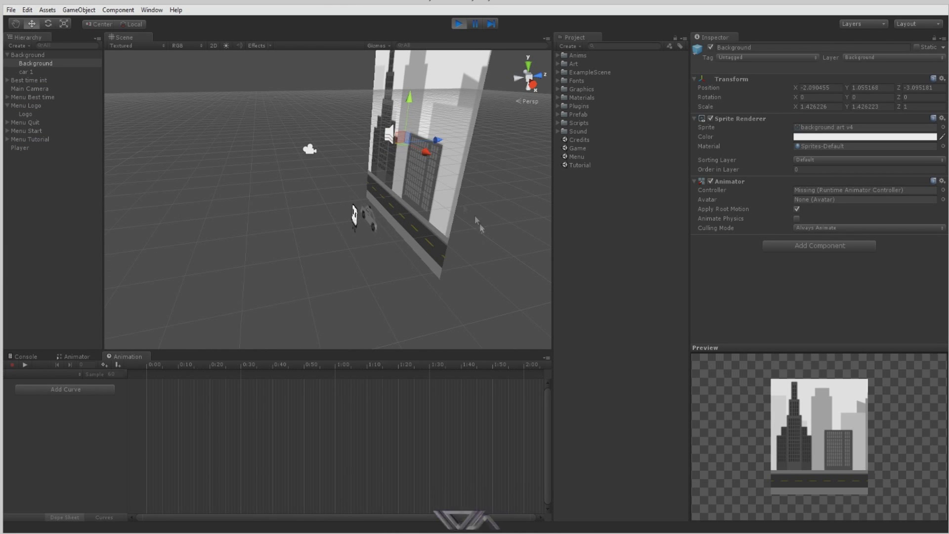
{"action": "middle_click_drag", "start_coordinate": [410, 263], "coordinate": [418, 218]}
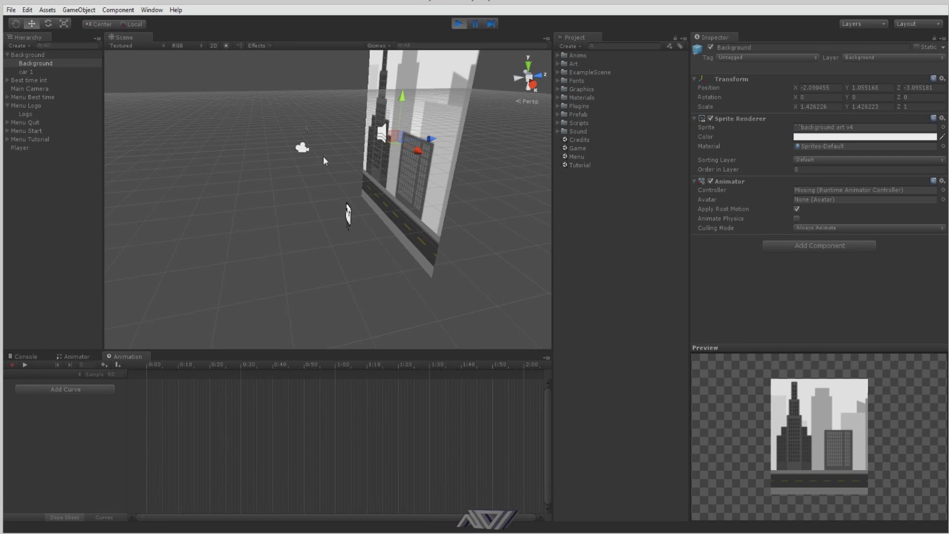
{"action": "left_click_drag", "start_coordinate": [324, 158], "coordinate": [314, 214], "text": "alt"}
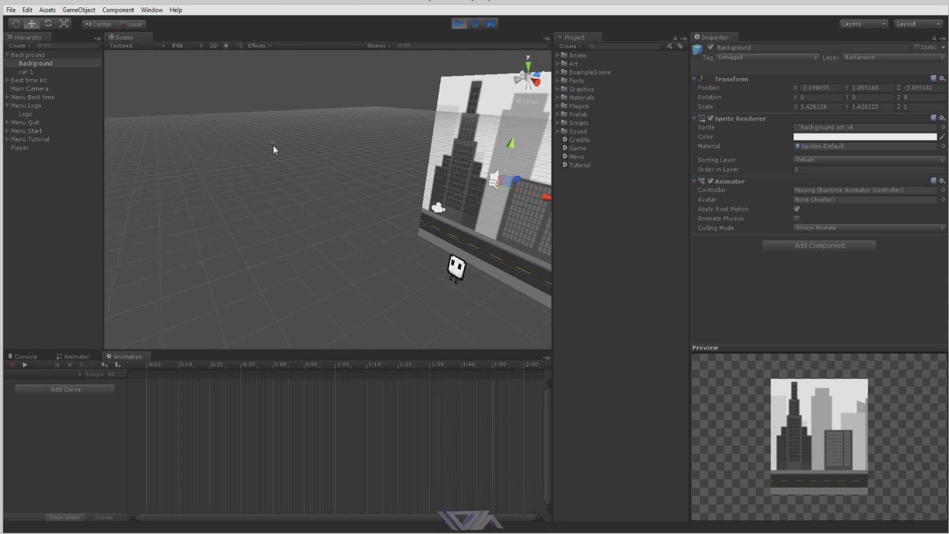
{"action": "left_click_drag", "start_coordinate": [384, 250], "coordinate": [334, 210], "text": "alt"}
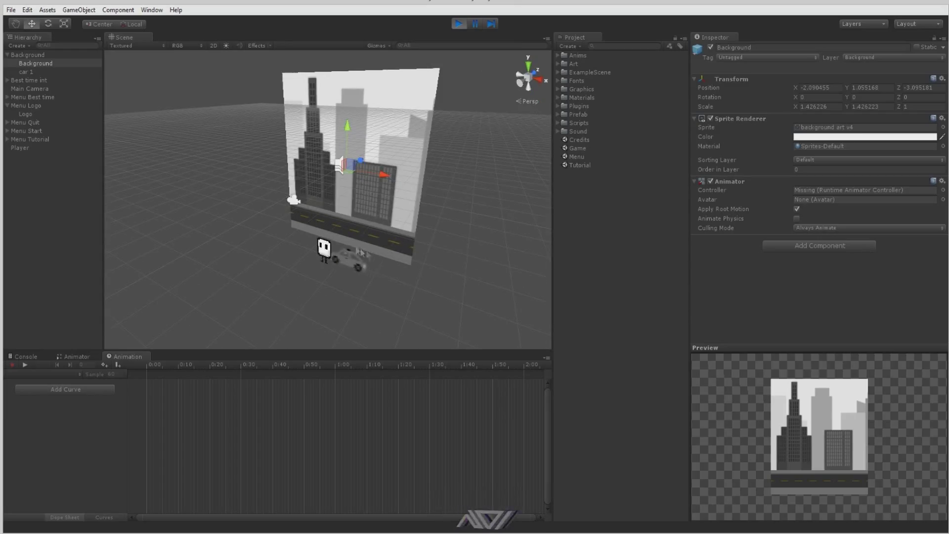
{"action": "left_click", "coordinate": [292, 242]}
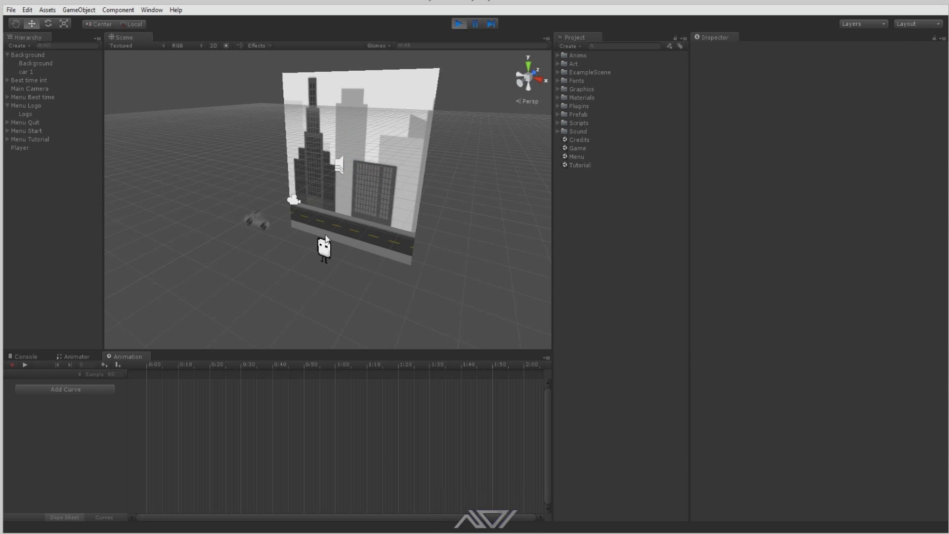
{"action": "mouse_move", "coordinate": [325, 239]}
{"action": "left_mouse_down", "text": "alt"}
{"action": "mouse_move", "coordinate": [306, 262]}
{"action": "mouse_move", "coordinate": [335, 264]}
{"action": "mouse_move", "coordinate": [339, 250]}
{"action": "left_mouse_up", "text": "alt"}
Step: Select car 1, zoom its movement keyframes in the dope sheet, and orbit the Scene view
{"action": "left_click", "coordinate": [380, 178]}
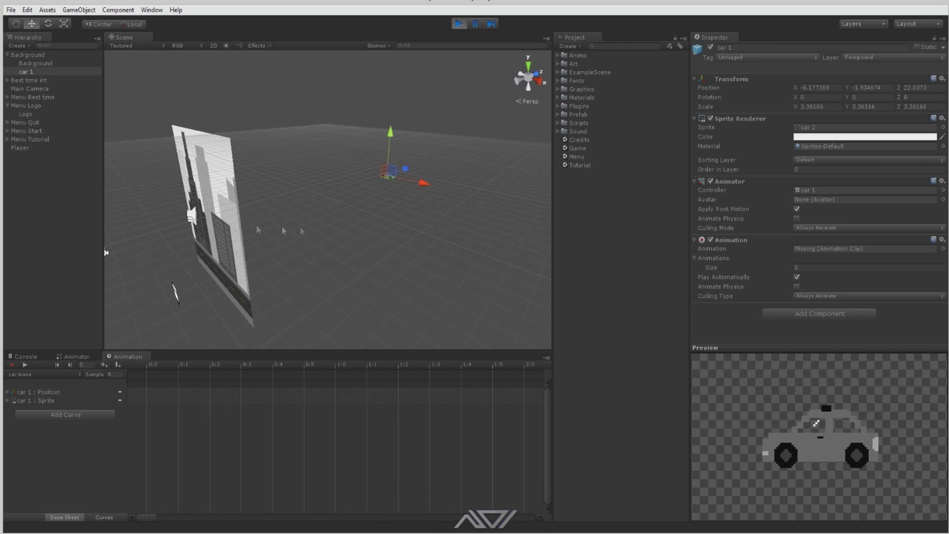
{"action": "scroll", "coordinate": [253, 446], "scroll_direction": "down", "scroll_amount": 5}
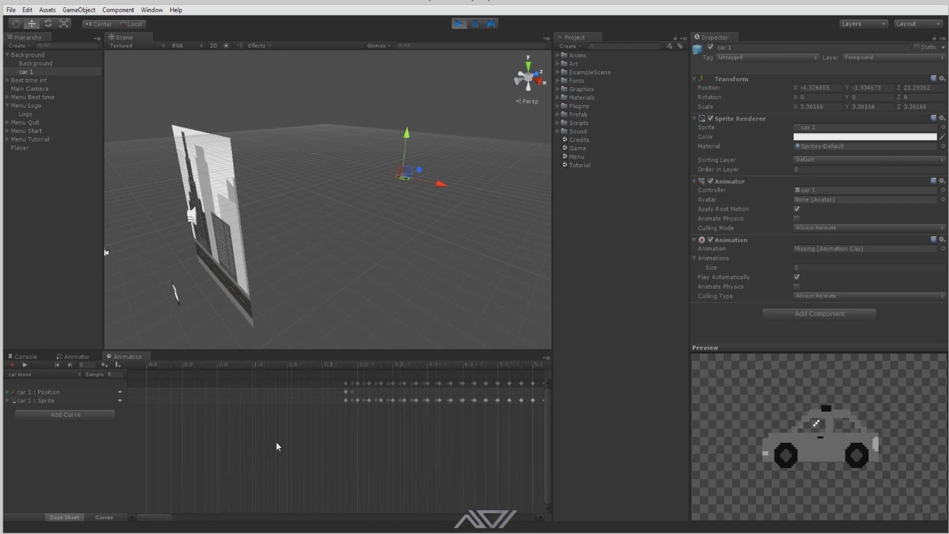
{"action": "scroll", "coordinate": [277, 445], "scroll_direction": "down", "scroll_amount": 10}
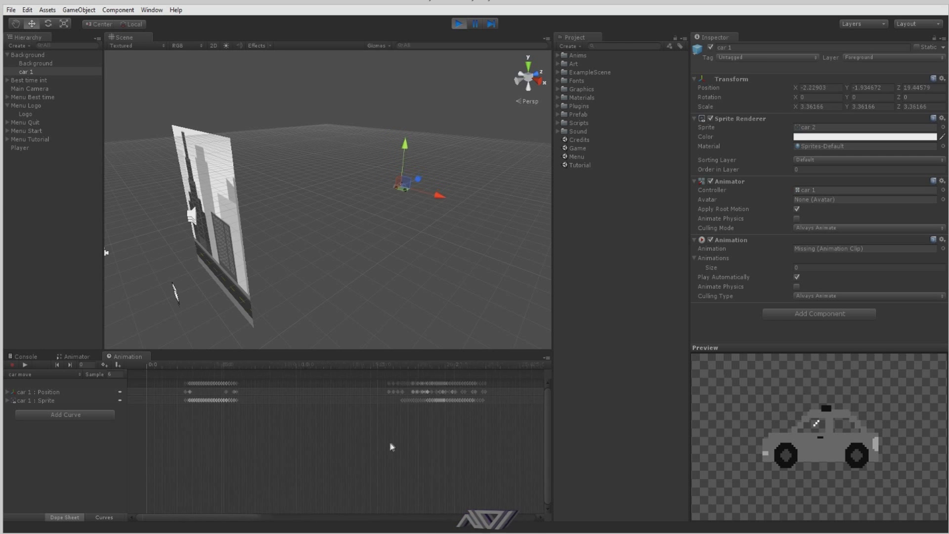
{"action": "scroll", "coordinate": [392, 446], "scroll_direction": "down", "scroll_amount": 10}
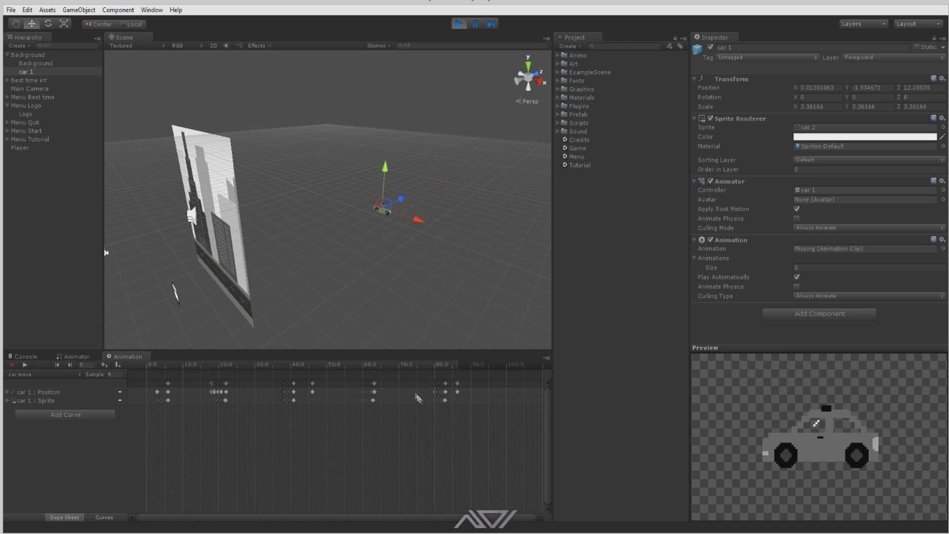
{"action": "left_click_drag", "start_coordinate": [339, 225], "coordinate": [468, 255], "text": "alt"}
{"action": "scroll", "coordinate": [509, 235], "scroll_direction": "up", "scroll_amount": 3}
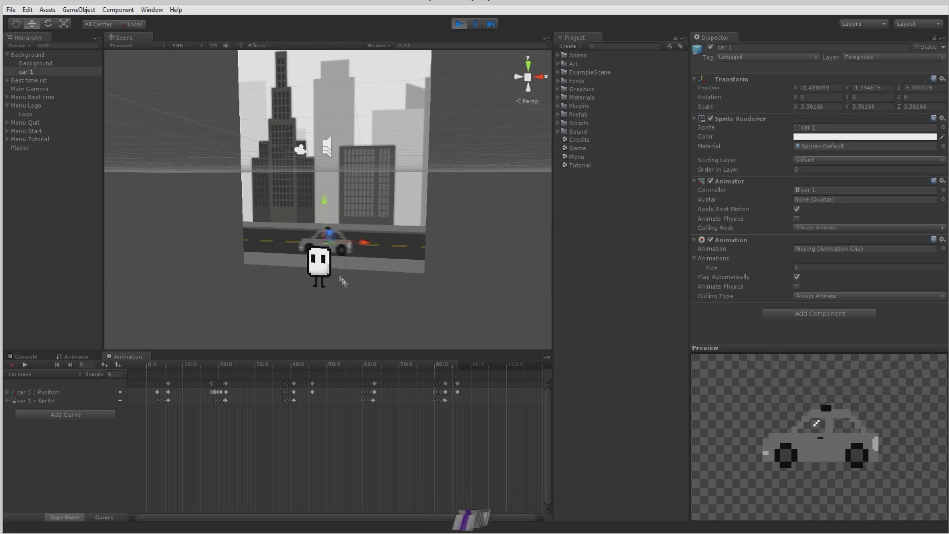
{"action": "left_click_drag", "start_coordinate": [148, 259], "coordinate": [349, 200], "text": "alt"}
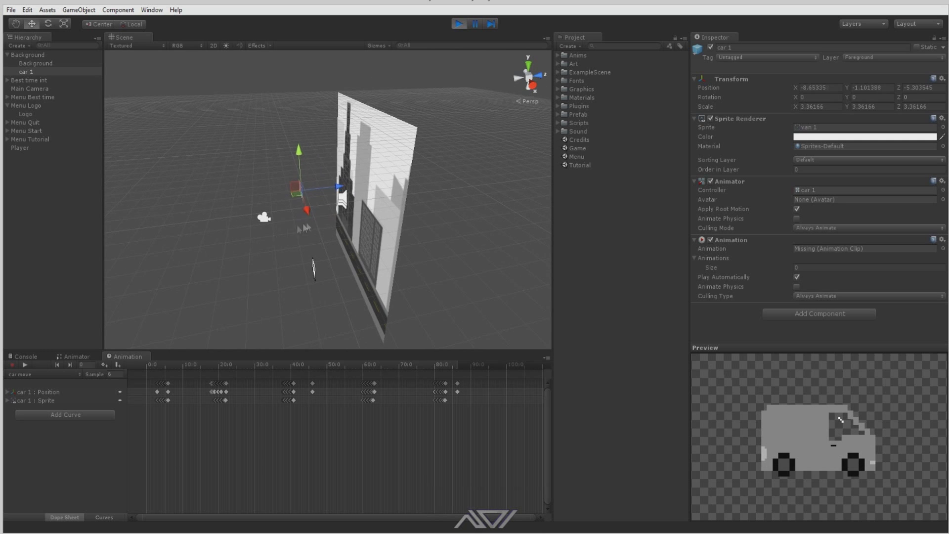
Step: Select the Main Camera and orbit to see its viewing frustum
{"action": "left_click", "coordinate": [349, 199]}
{"action": "left_click", "coordinate": [31, 89]}
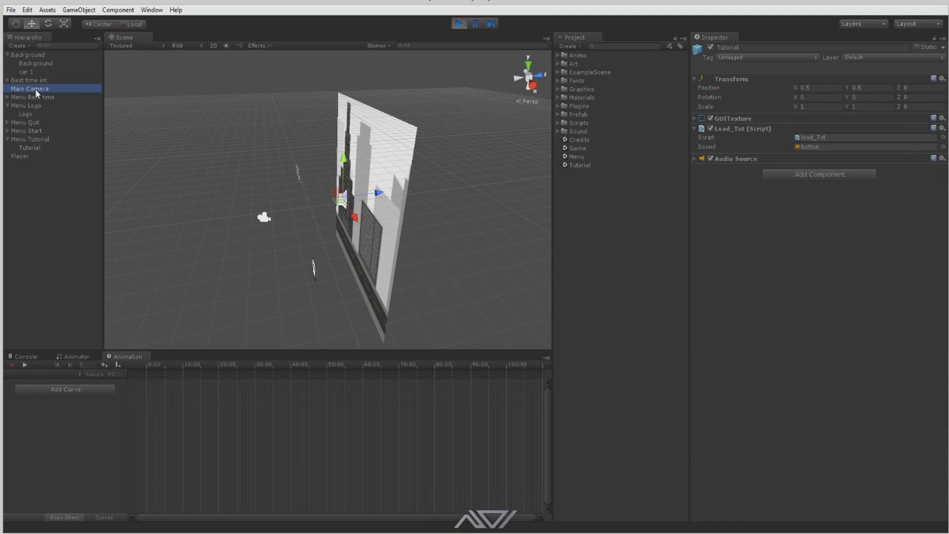
{"action": "left_click_drag", "start_coordinate": [408, 226], "coordinate": [366, 247], "text": "alt"}
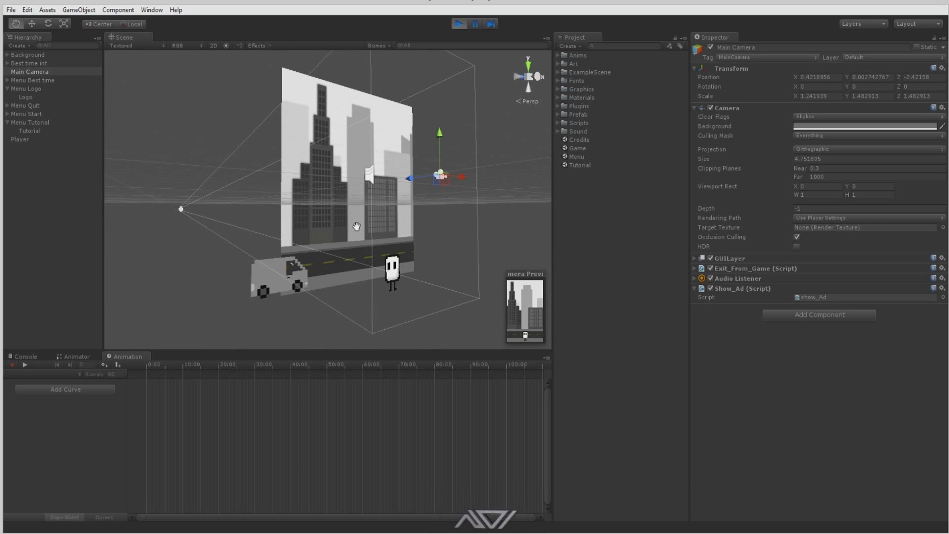